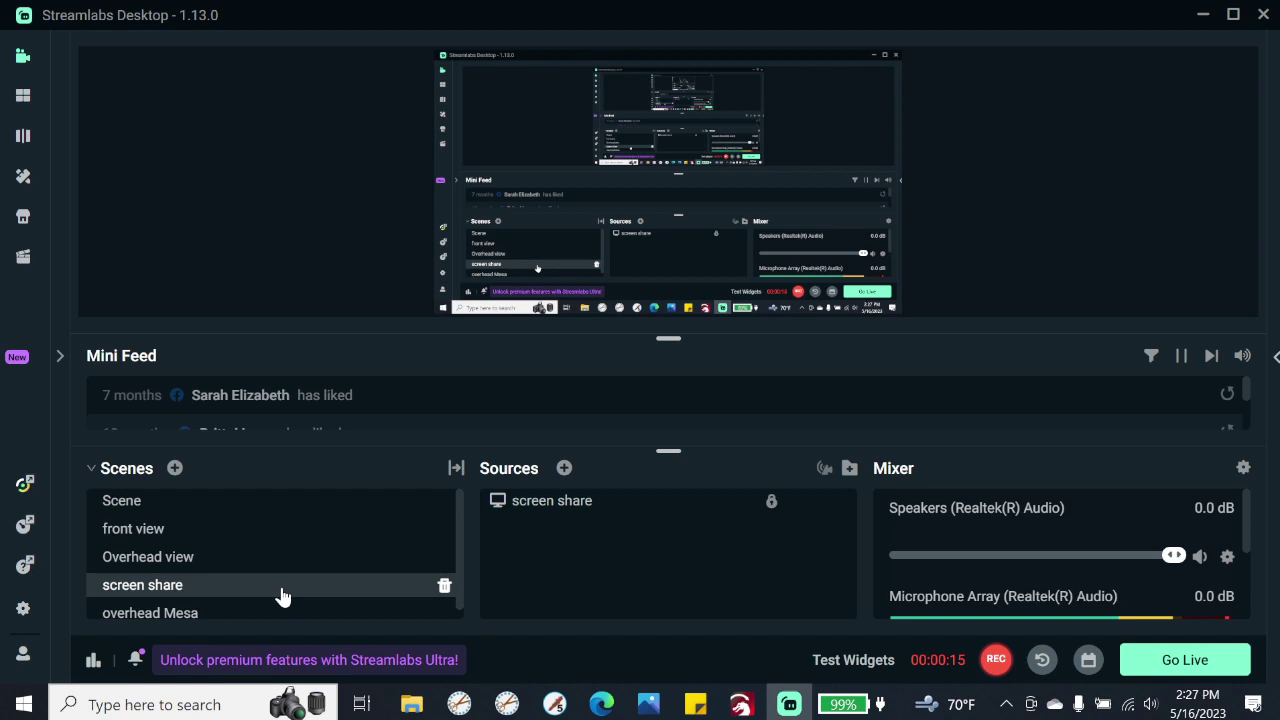
Bring the Edge browser with the ImagR homepage to the front
{"action": "left_click", "coordinate": [601, 704]}
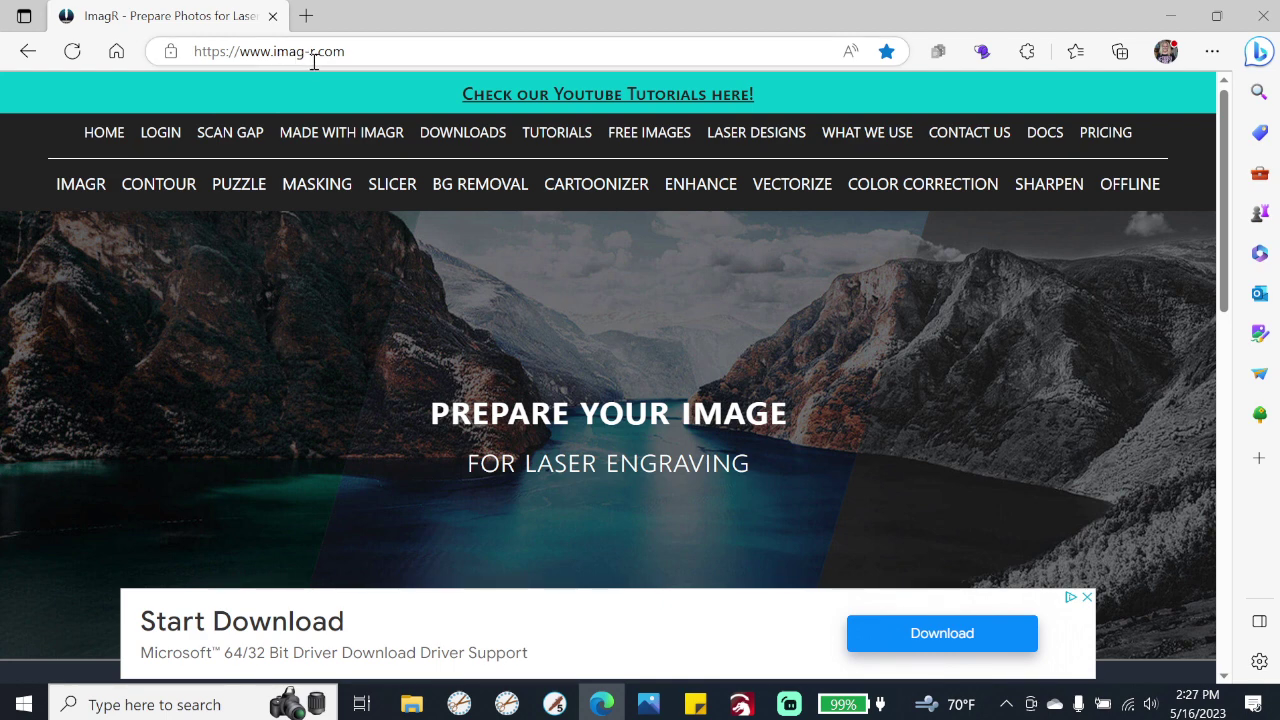
Scroll down the ImagR homepage and close the ad covering the photo-prep tools
{"action": "left_click_drag", "start_coordinate": [346, 54], "coordinate": [236, 52]}
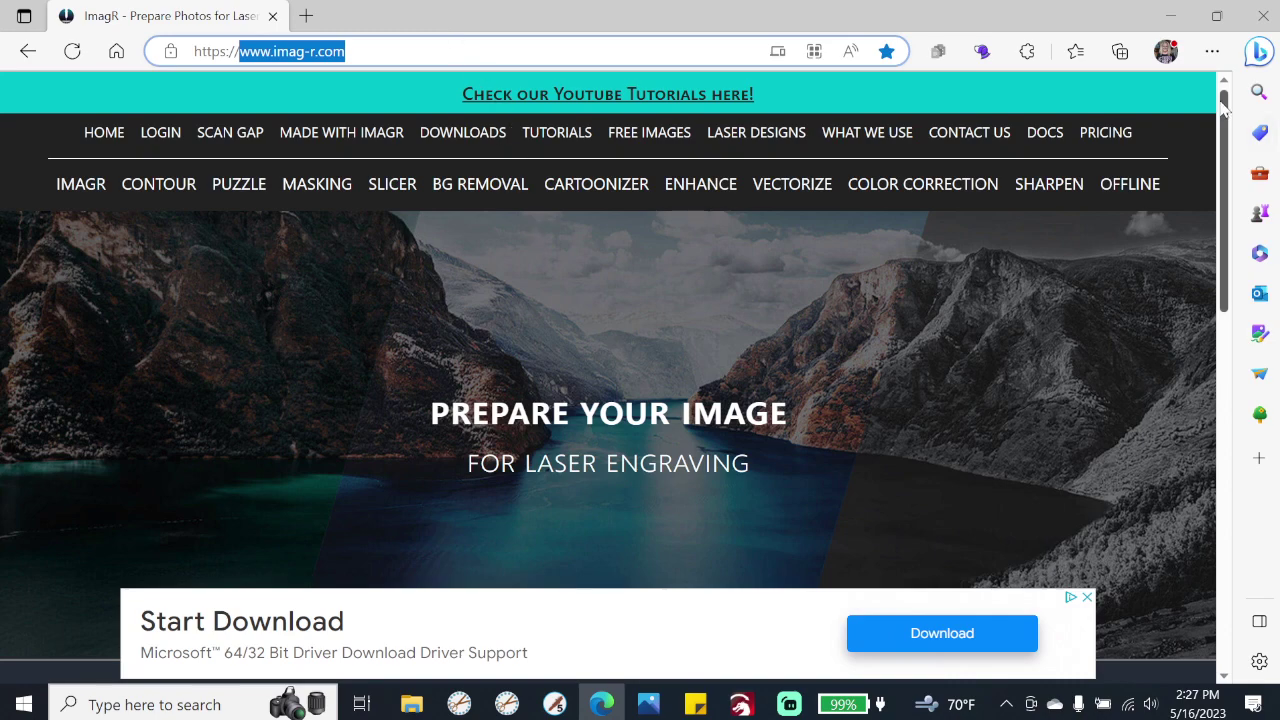
{"action": "left_click_drag", "start_coordinate": [1226, 103], "coordinate": [1229, 284]}
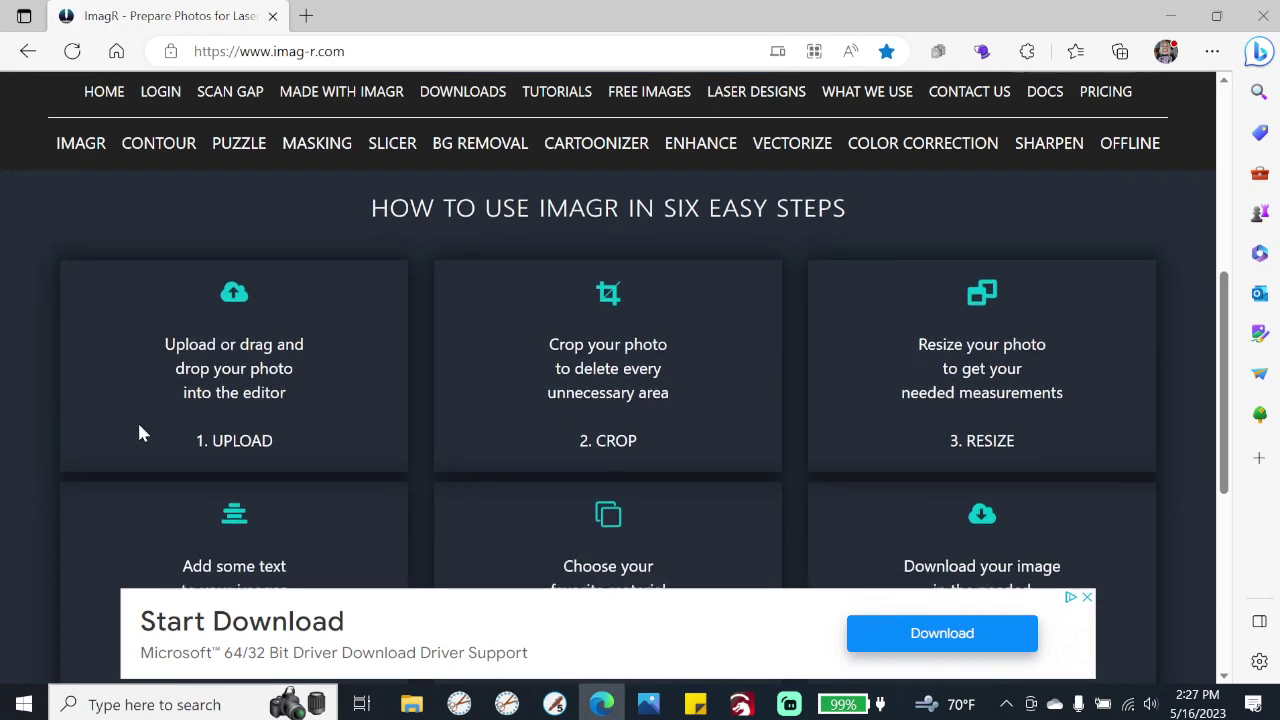
{"action": "scroll", "coordinate": [199, 293], "scroll_direction": "down", "scroll_amount": 2}
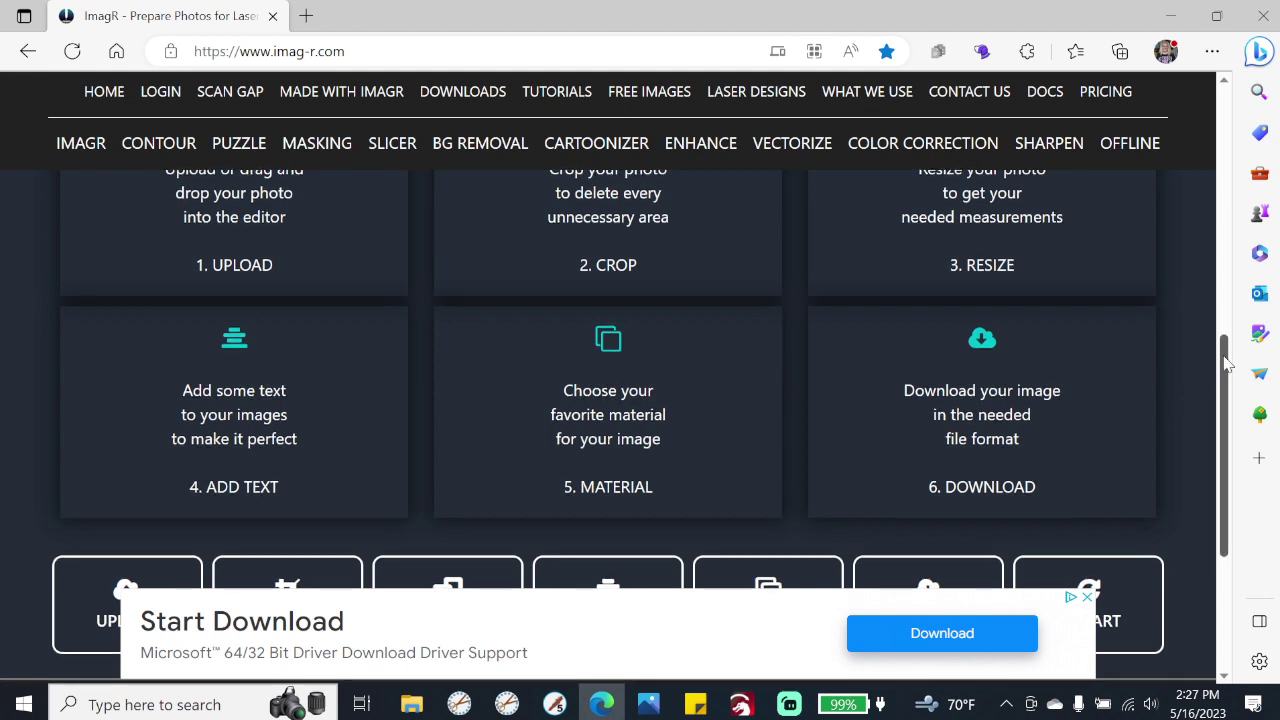
{"action": "left_click", "coordinate": [1087, 597]}
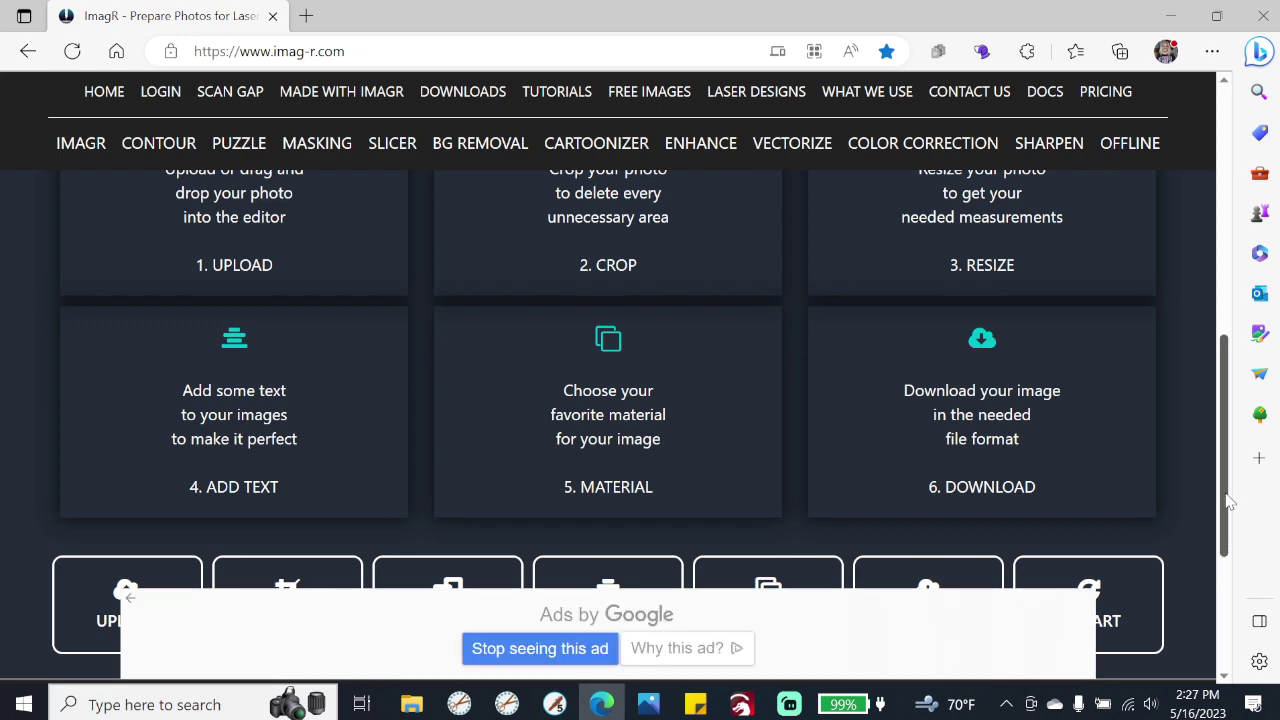
{"action": "left_click_drag", "start_coordinate": [1230, 503], "coordinate": [1230, 547]}
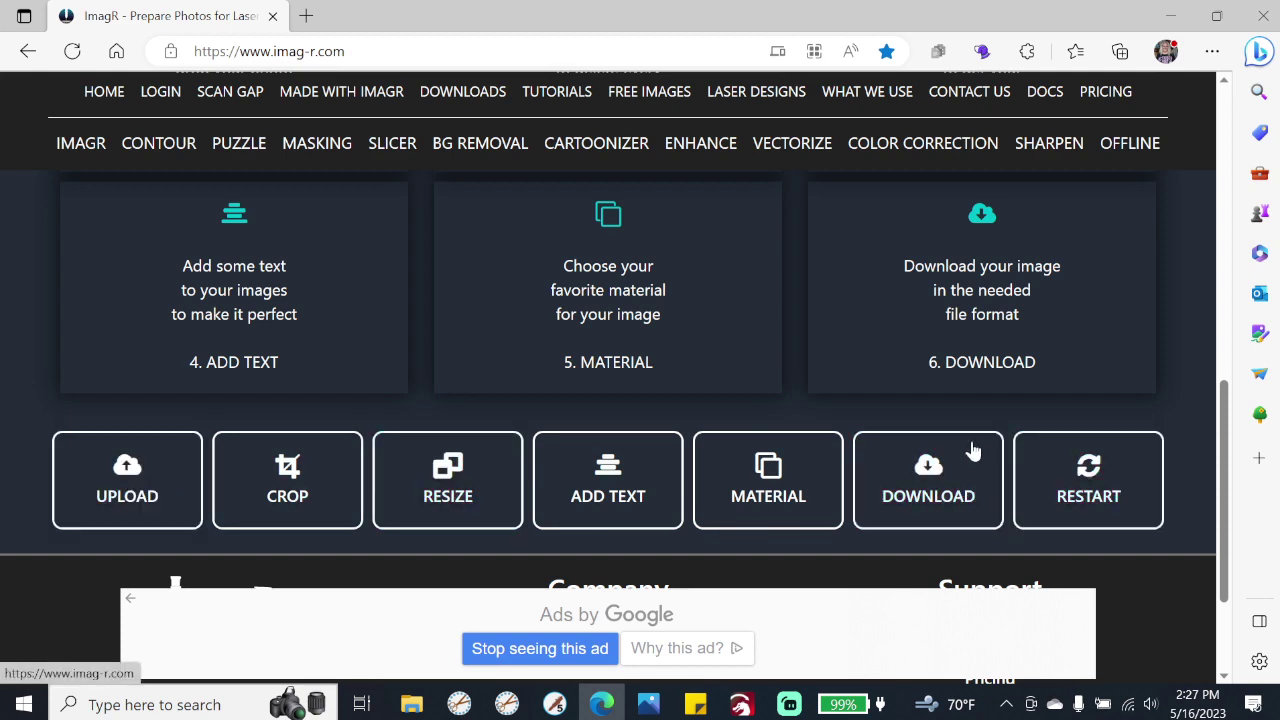
Upload the coltandparker photo of the two children from the Downloads folder
{"action": "left_click", "coordinate": [127, 473]}
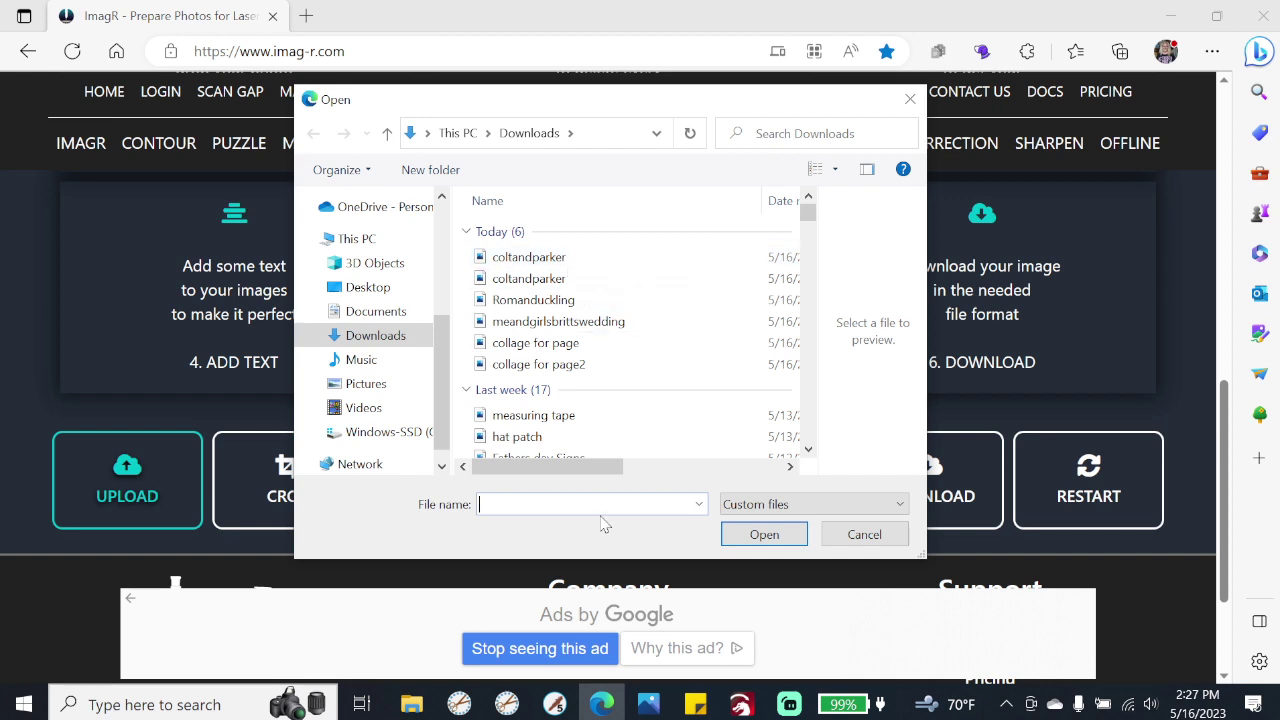
{"action": "left_click", "coordinate": [586, 455]}
{"action": "mouse_move", "coordinate": [586, 475]}
{"action": "left_mouse_down"}
{"action": "mouse_move", "coordinate": [660, 470]}
{"action": "mouse_move", "coordinate": [578, 467]}
{"action": "left_mouse_up"}
{"action": "left_click", "coordinate": [528, 250]}
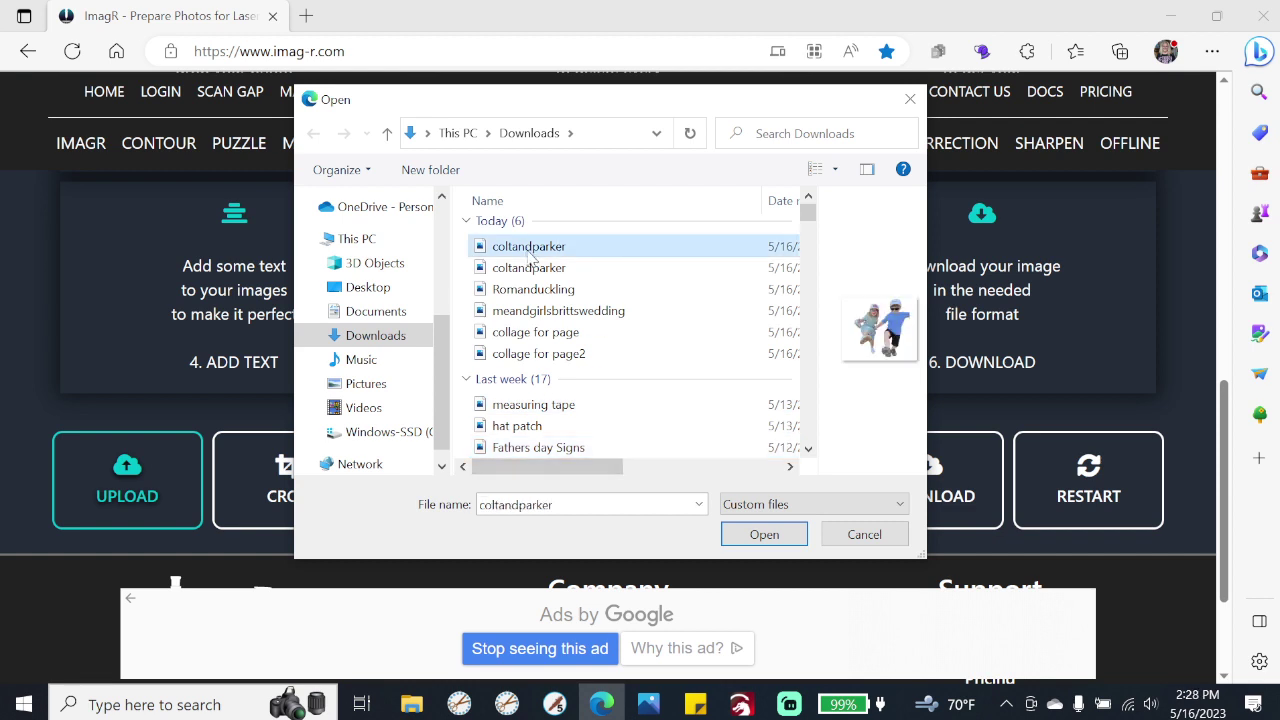
{"action": "left_click", "coordinate": [764, 536]}
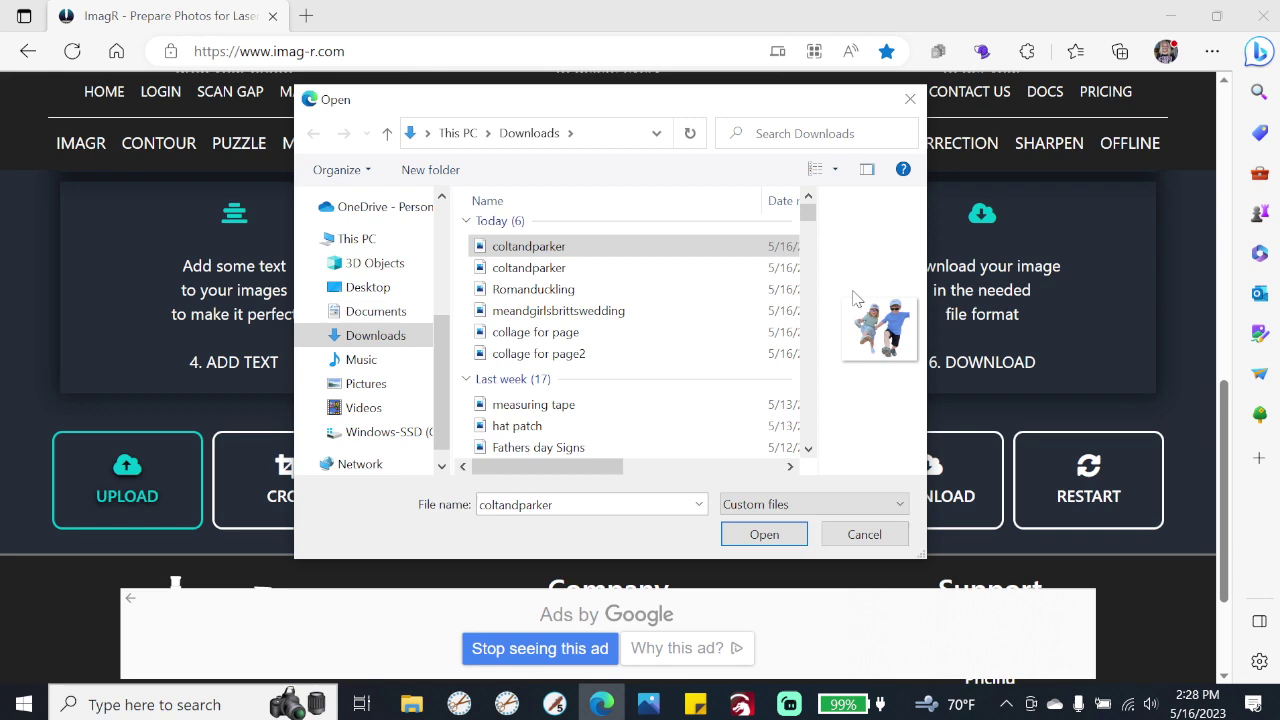
{"action": "left_click", "coordinate": [767, 536]}
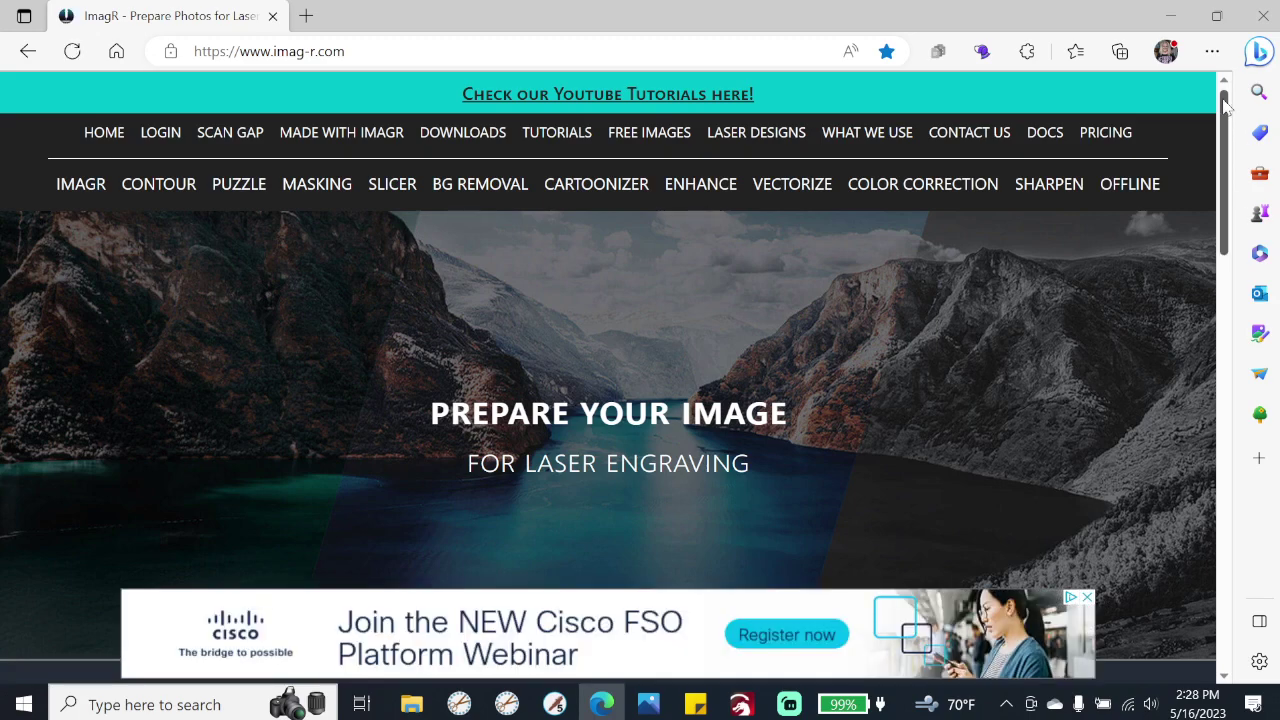
Start a crop and trim the empty left and right margins off the children's photo
{"action": "left_click_drag", "start_coordinate": [1224, 103], "coordinate": [1231, 474]}
{"action": "scroll", "coordinate": [1137, 497], "scroll_direction": "up", "scroll_amount": 1}
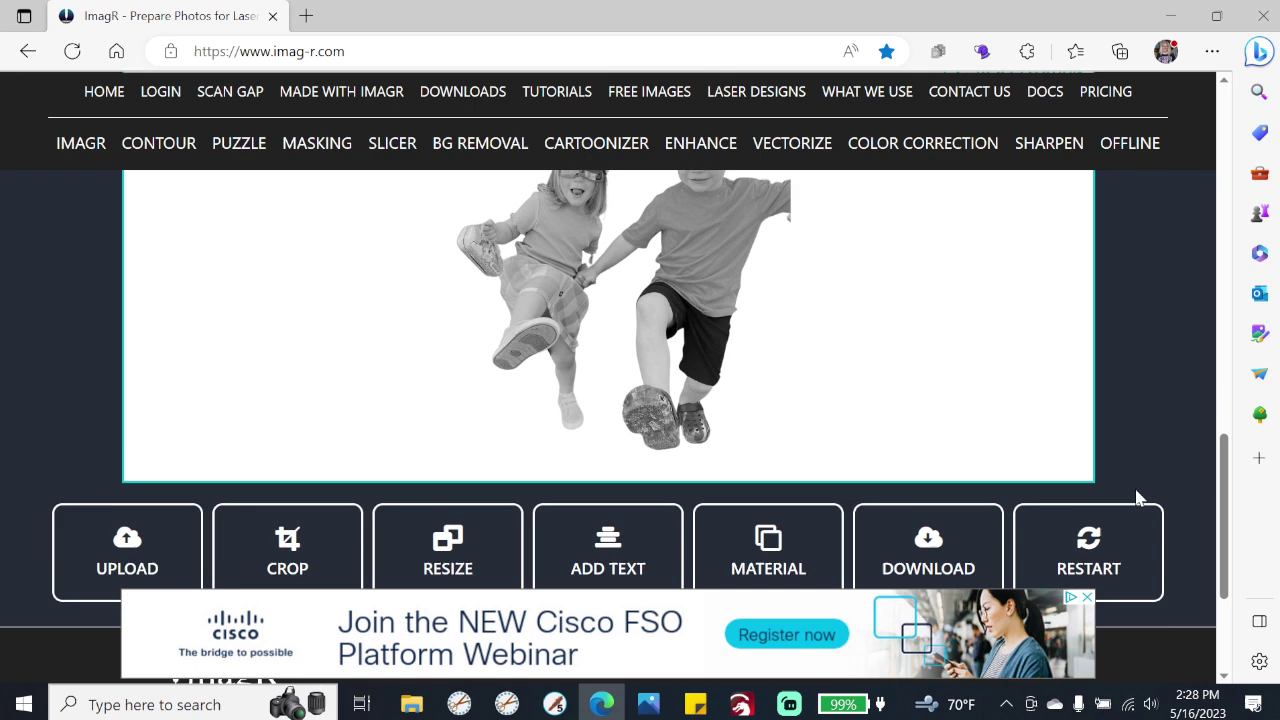
{"action": "left_click", "coordinate": [288, 550]}
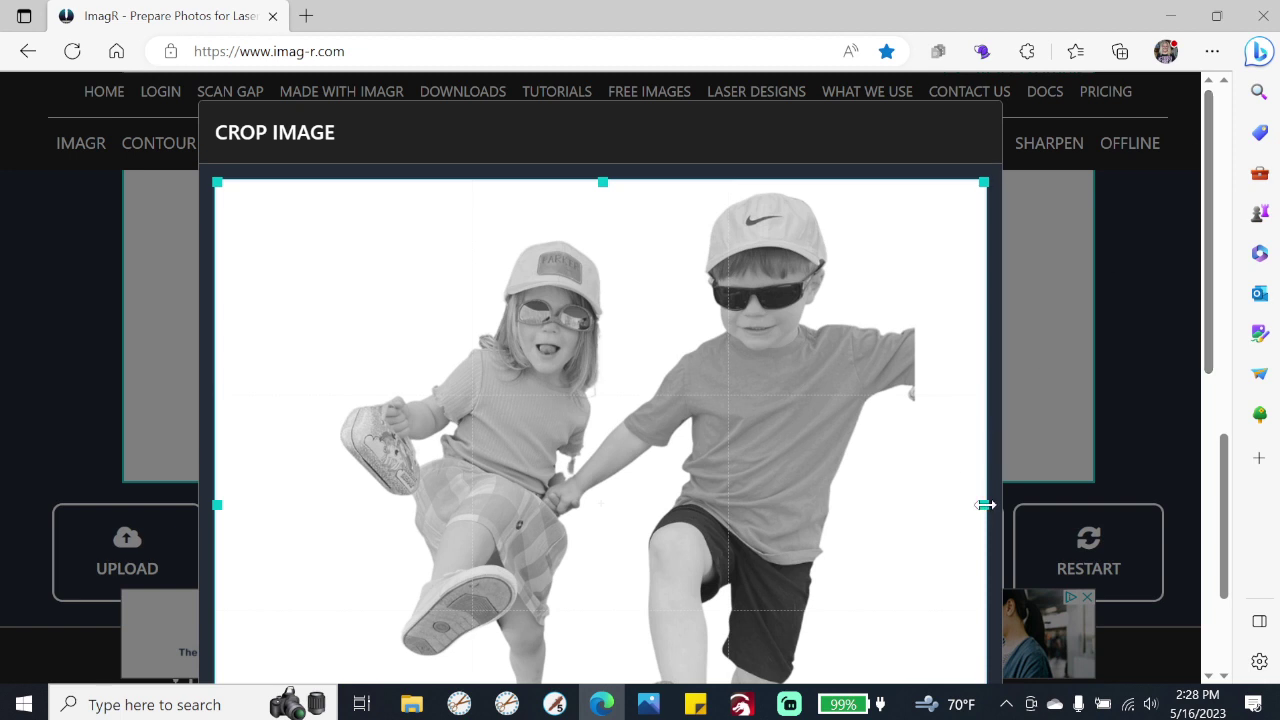
{"action": "left_click_drag", "start_coordinate": [984, 505], "coordinate": [911, 505]}
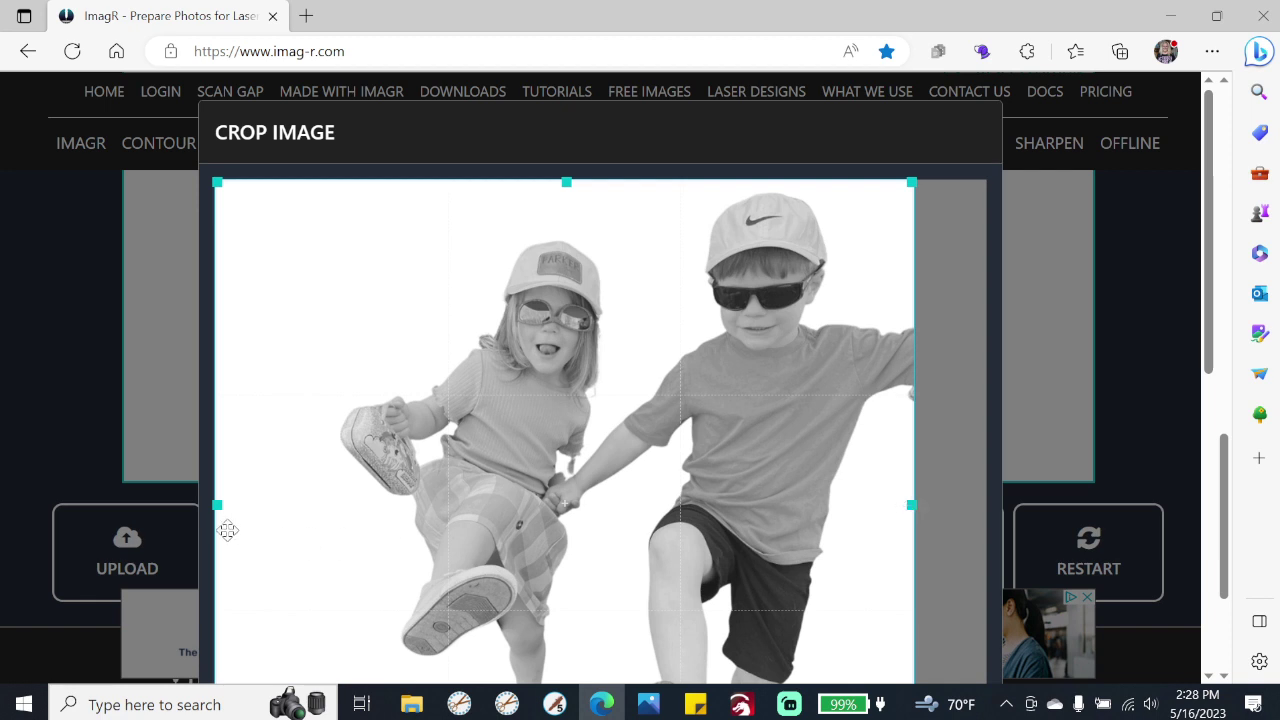
{"action": "left_click_drag", "start_coordinate": [215, 504], "coordinate": [315, 505]}
{"action": "left_click_drag", "start_coordinate": [1208, 251], "coordinate": [1208, 495]}
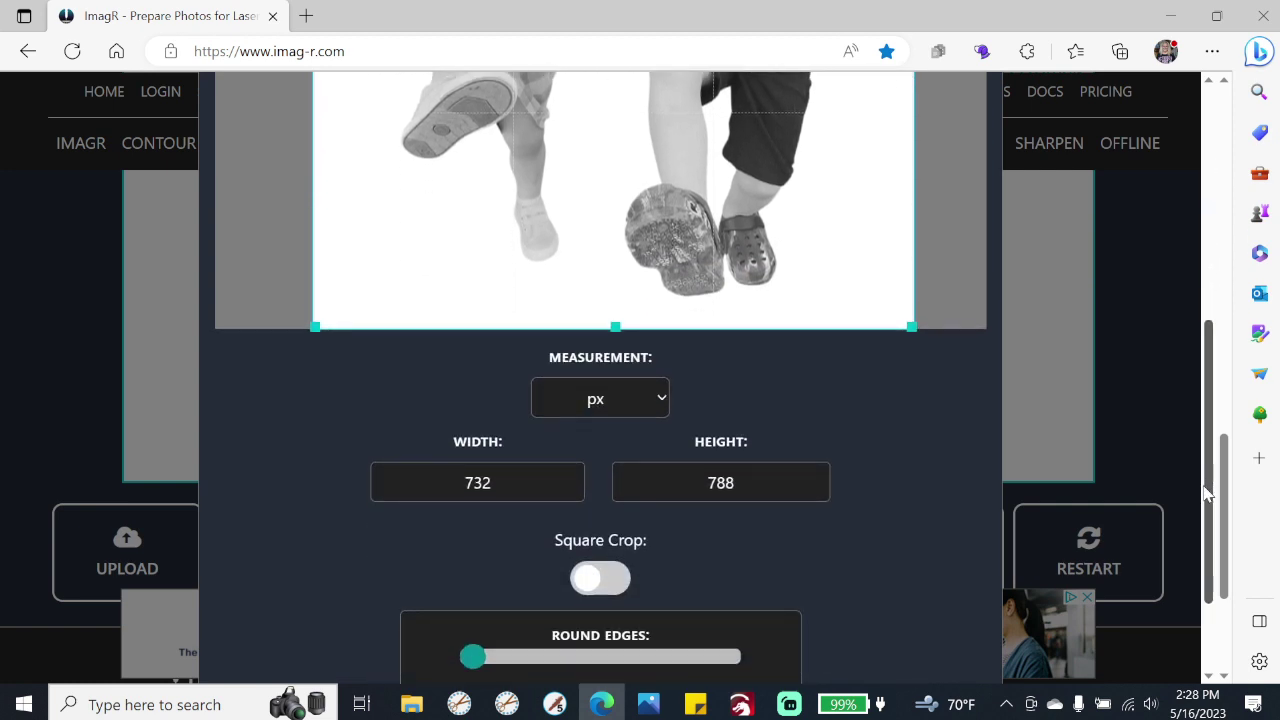
Show the crop size in inches, 7.63 × 8.21 in, and apply the crop
{"action": "left_click", "coordinate": [665, 399]}
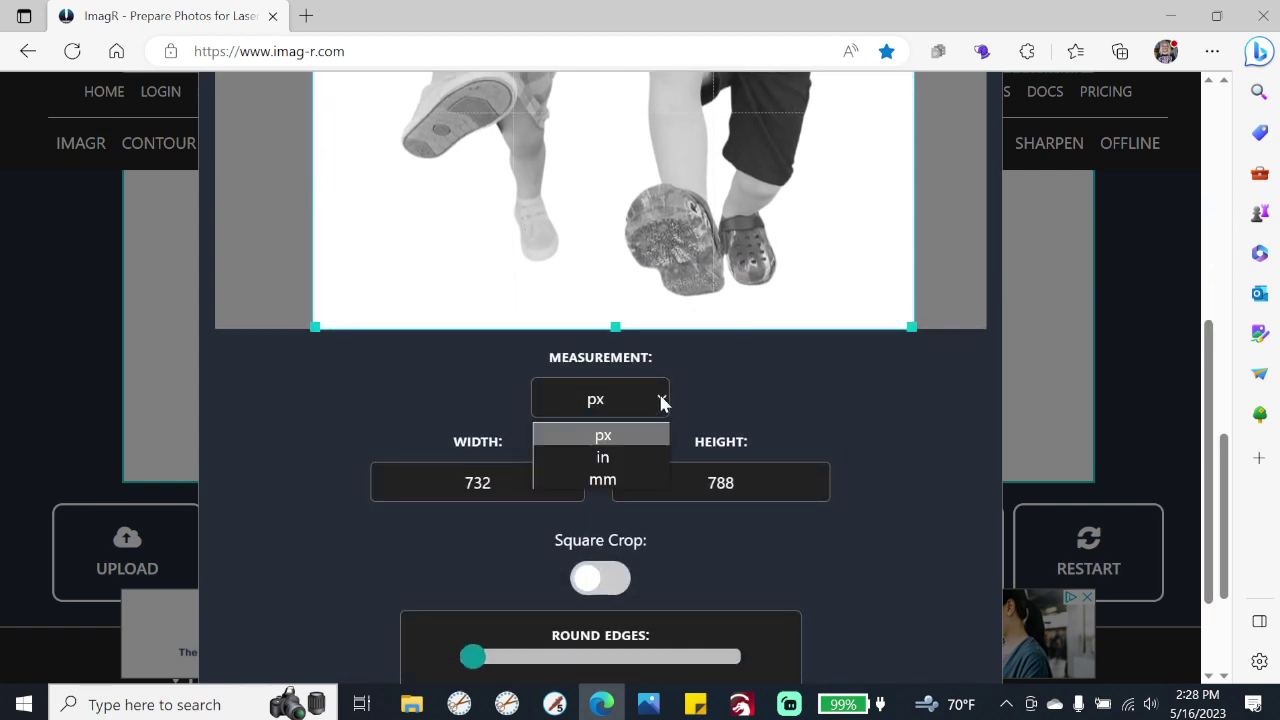
{"action": "left_click", "coordinate": [602, 459]}
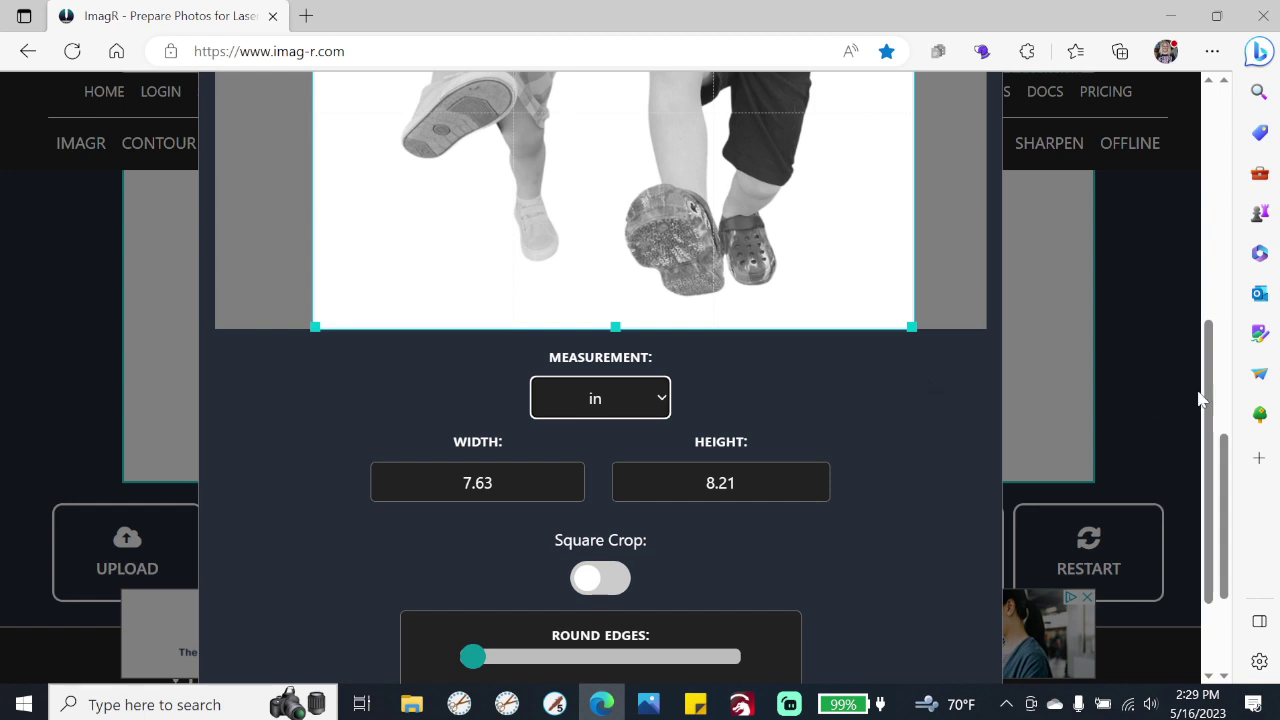
{"action": "scroll", "coordinate": [1230, 508], "scroll_direction": "down", "scroll_amount": 2}
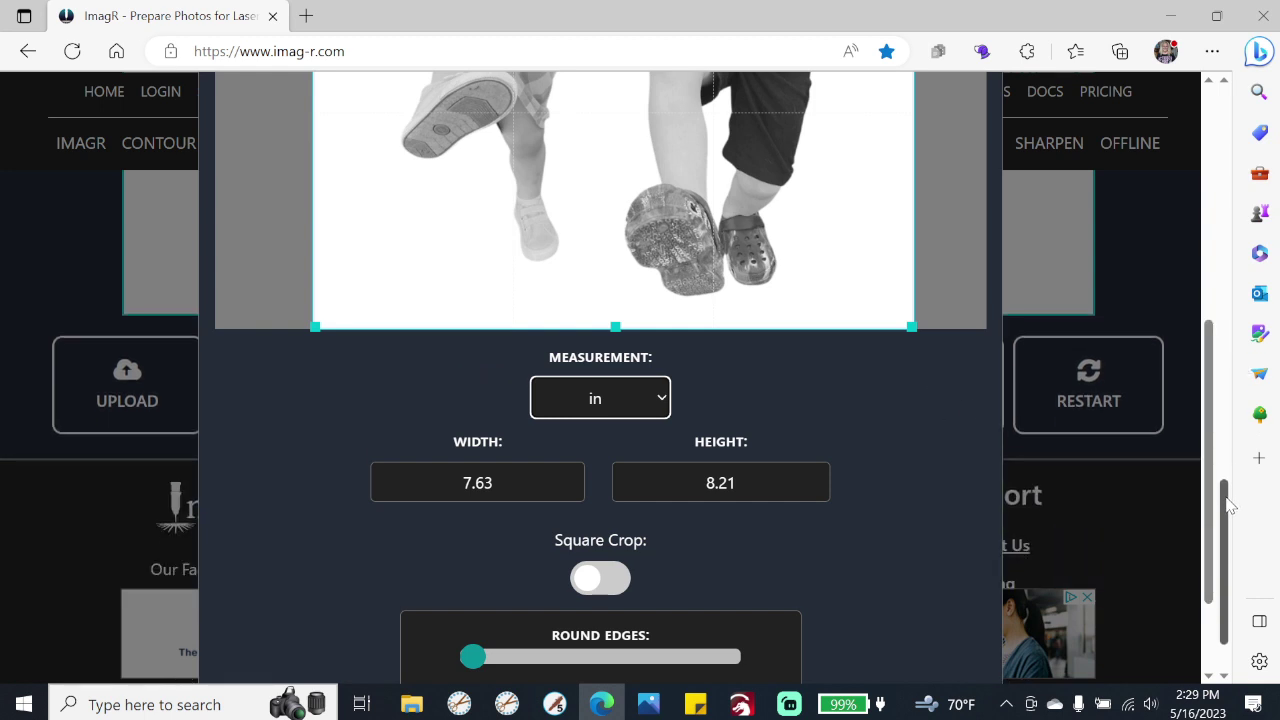
{"action": "left_click_drag", "start_coordinate": [1211, 510], "coordinate": [1213, 565]}
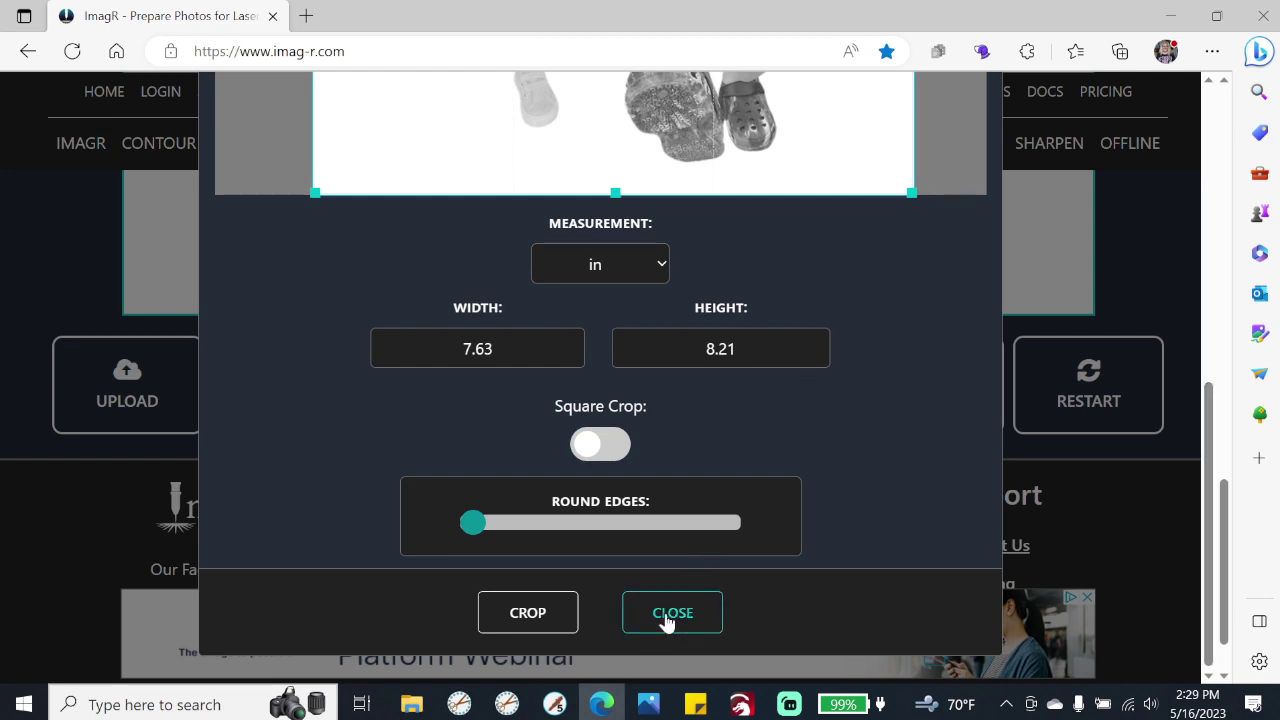
{"action": "left_click", "coordinate": [531, 609]}
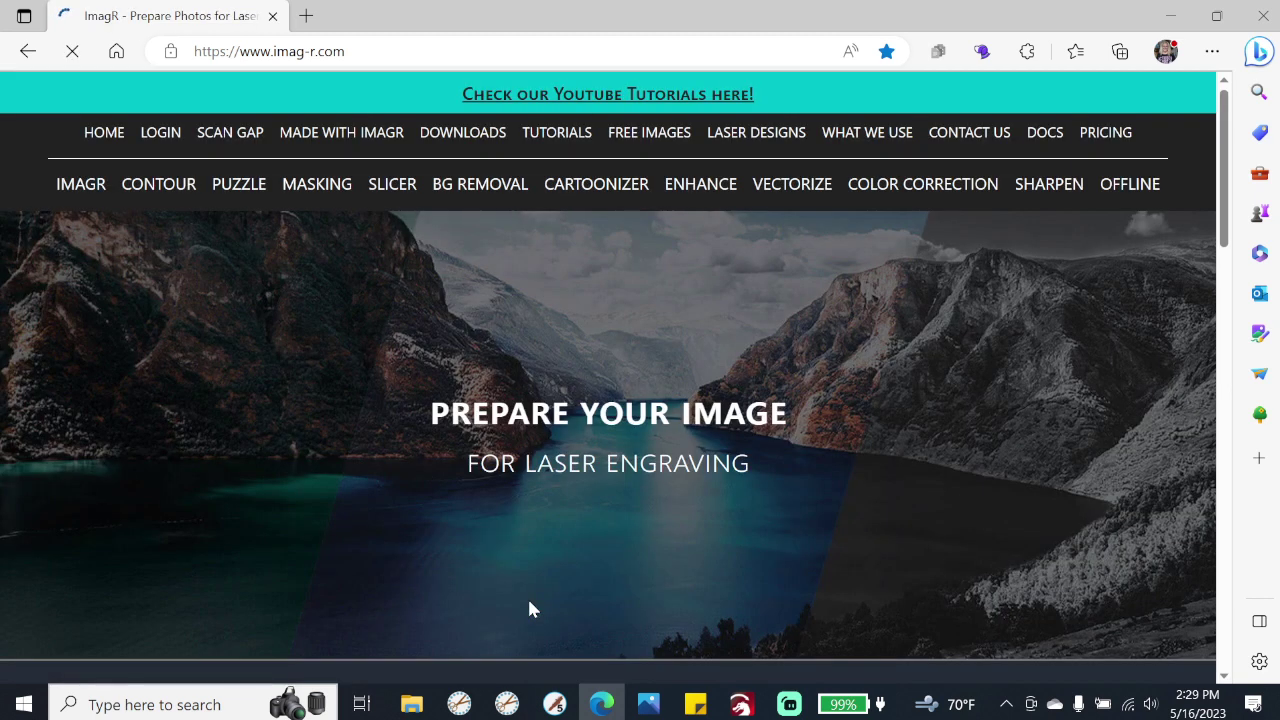
Set the engraving material to CO2 Wood from the CO2 laser materials
{"action": "left_click_drag", "start_coordinate": [1220, 95], "coordinate": [1240, 483]}
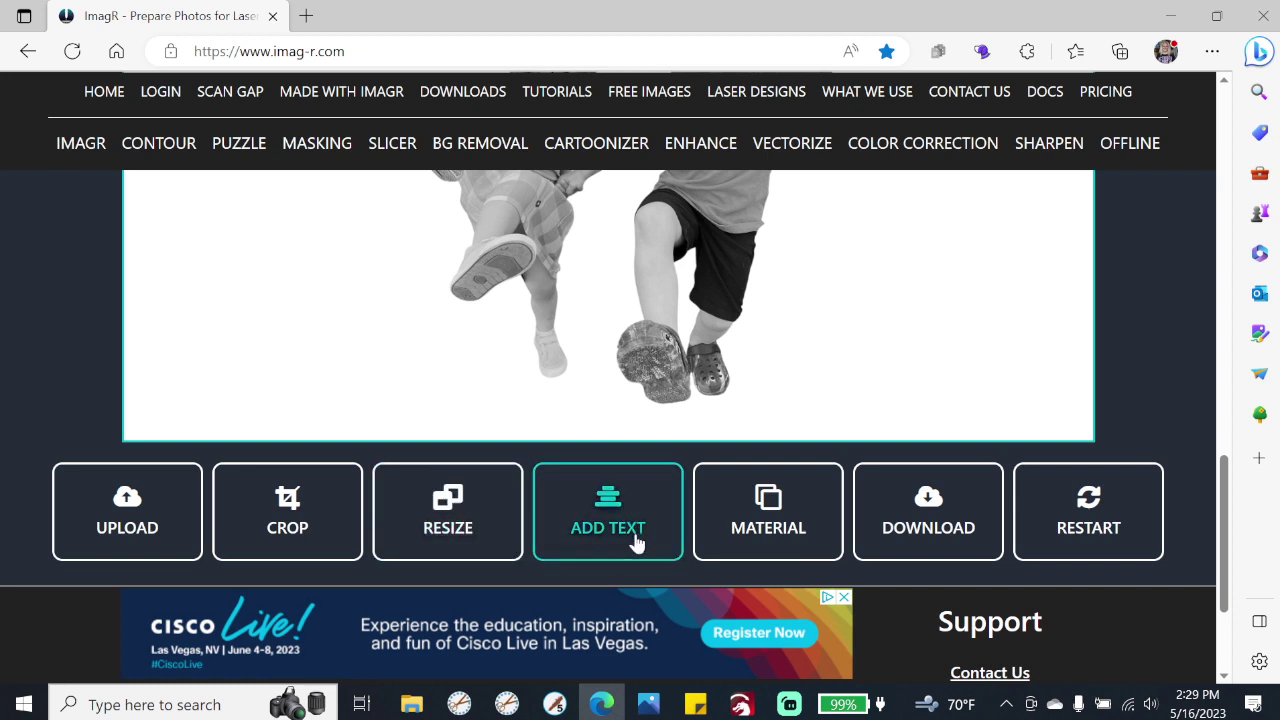
{"action": "left_click", "coordinate": [769, 500]}
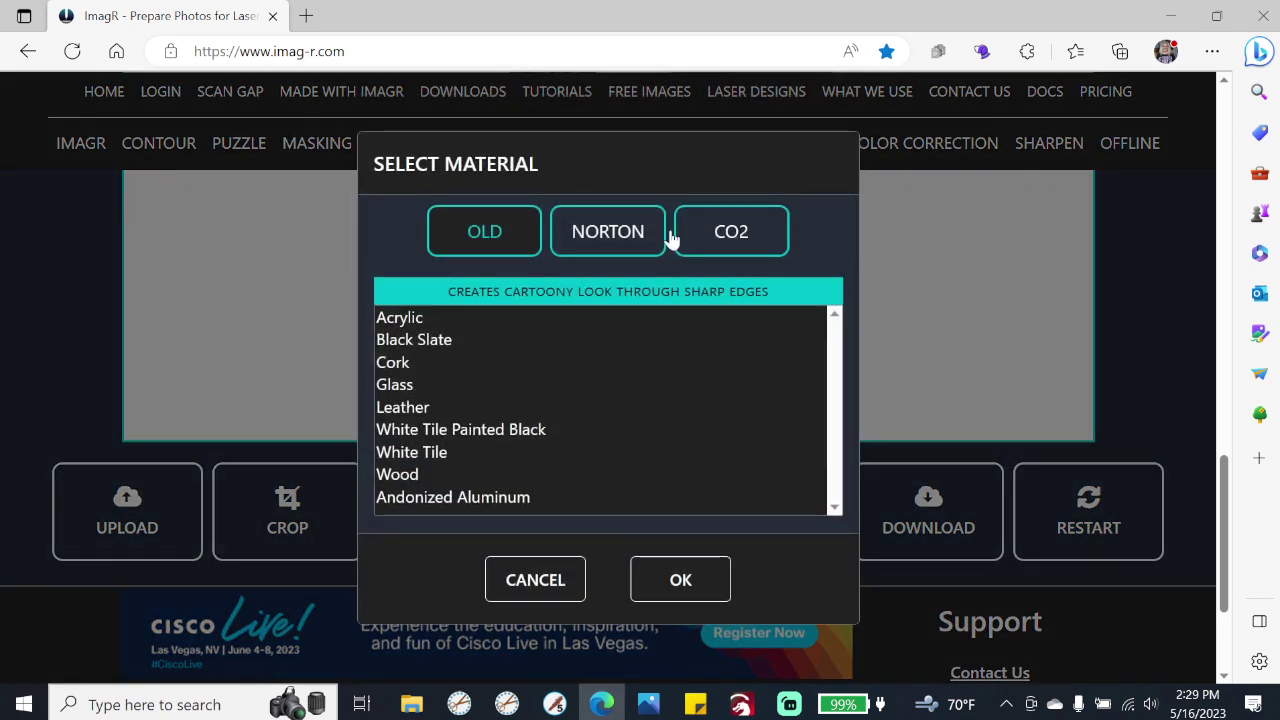
{"action": "left_click", "coordinate": [730, 240]}
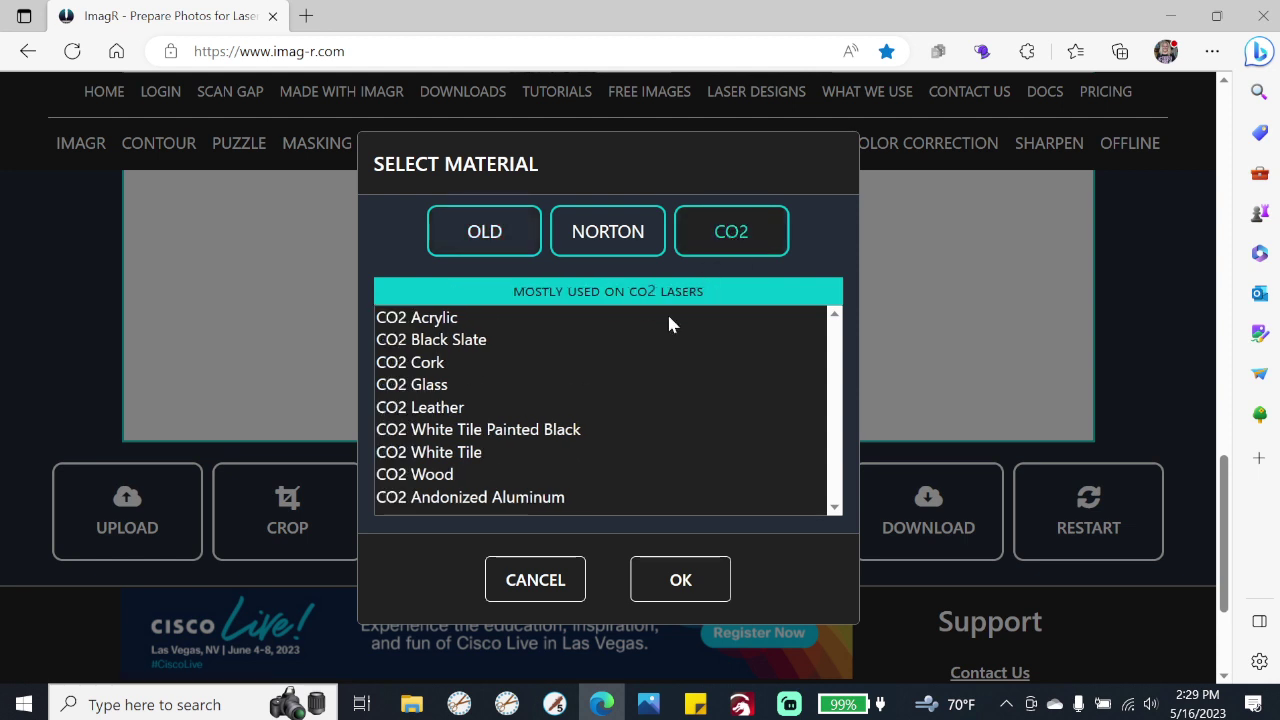
{"action": "left_click", "coordinate": [420, 476]}
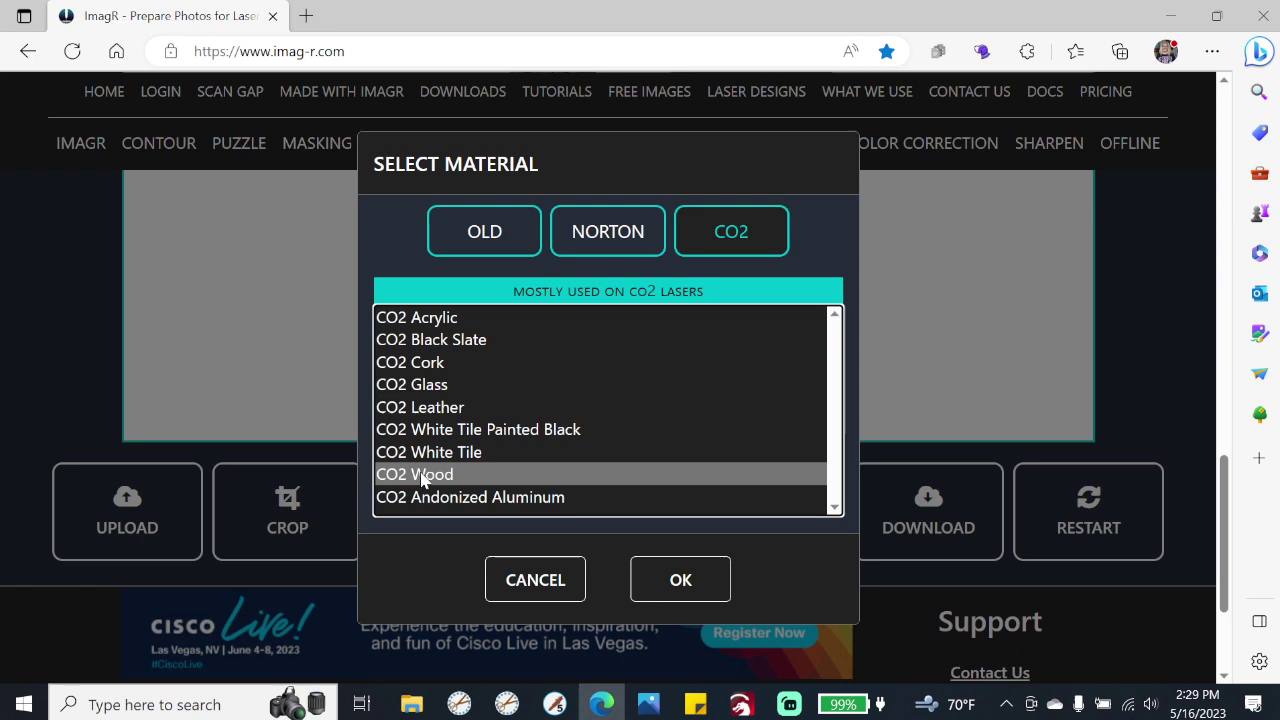
{"action": "left_click", "coordinate": [675, 587]}
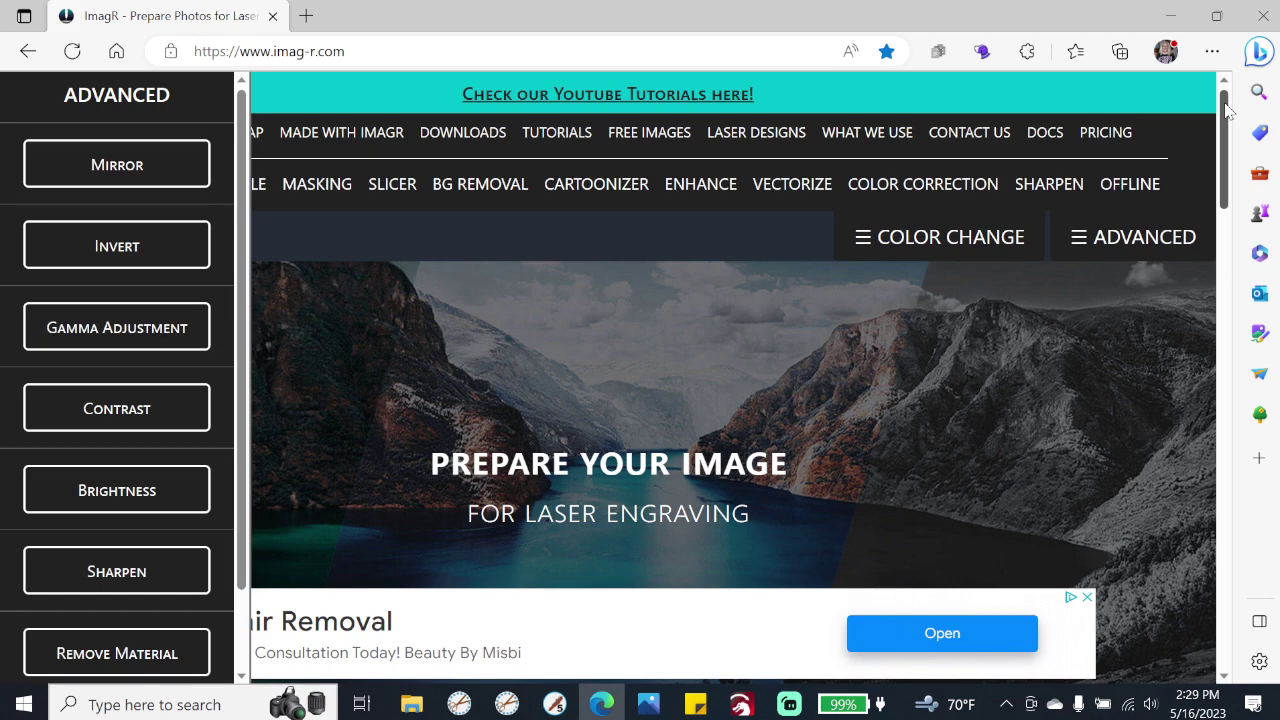
Scroll to the stippled CO2 Wood preview (733 × 788 px) beside the grayscale original
{"action": "left_click_drag", "start_coordinate": [1228, 110], "coordinate": [1260, 487]}
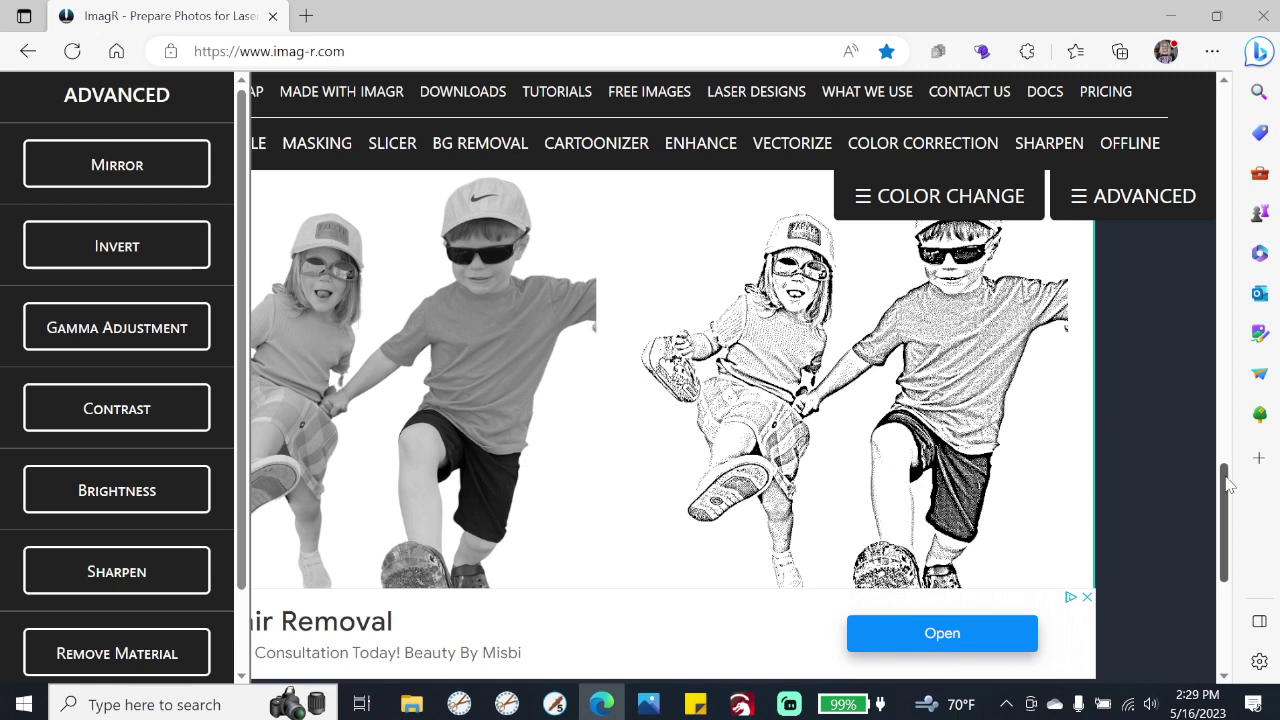
{"action": "scroll", "coordinate": [1228, 484], "scroll_direction": "down", "scroll_amount": 3}
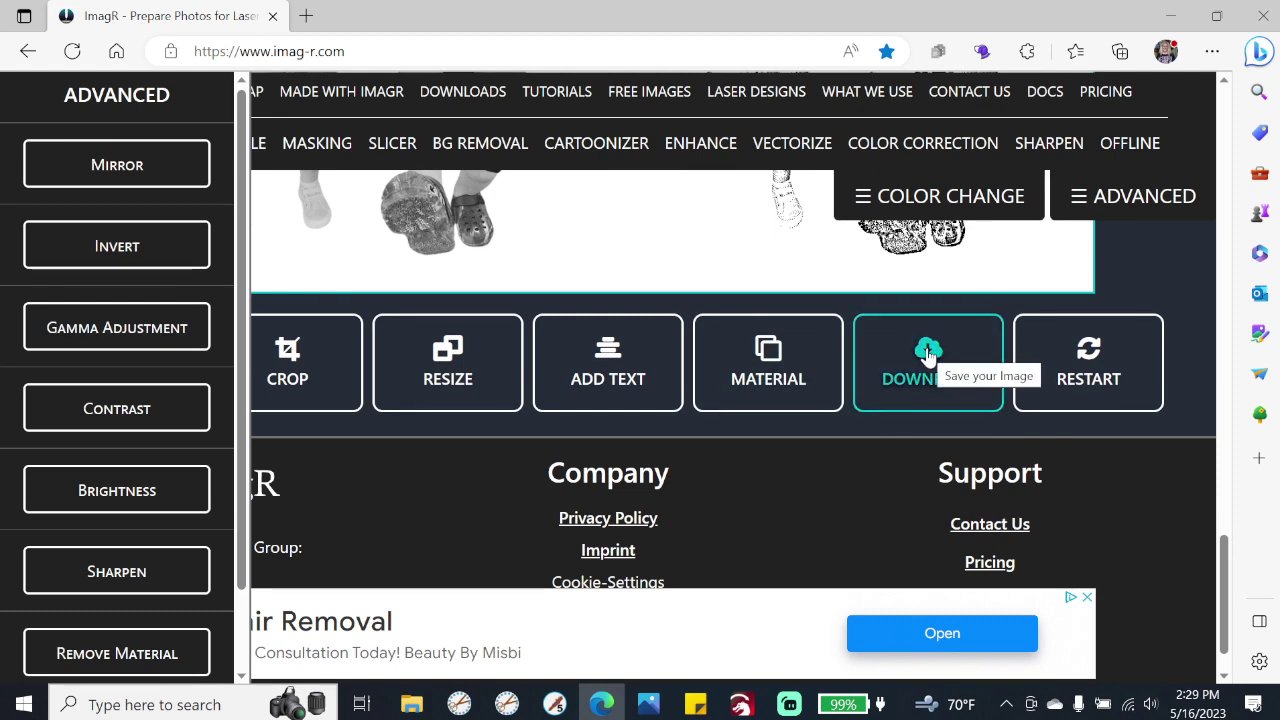
Download the engraving as coltandparker2820-96-co2-wood.png, then switch to LightBurn
{"action": "left_click", "coordinate": [929, 355]}
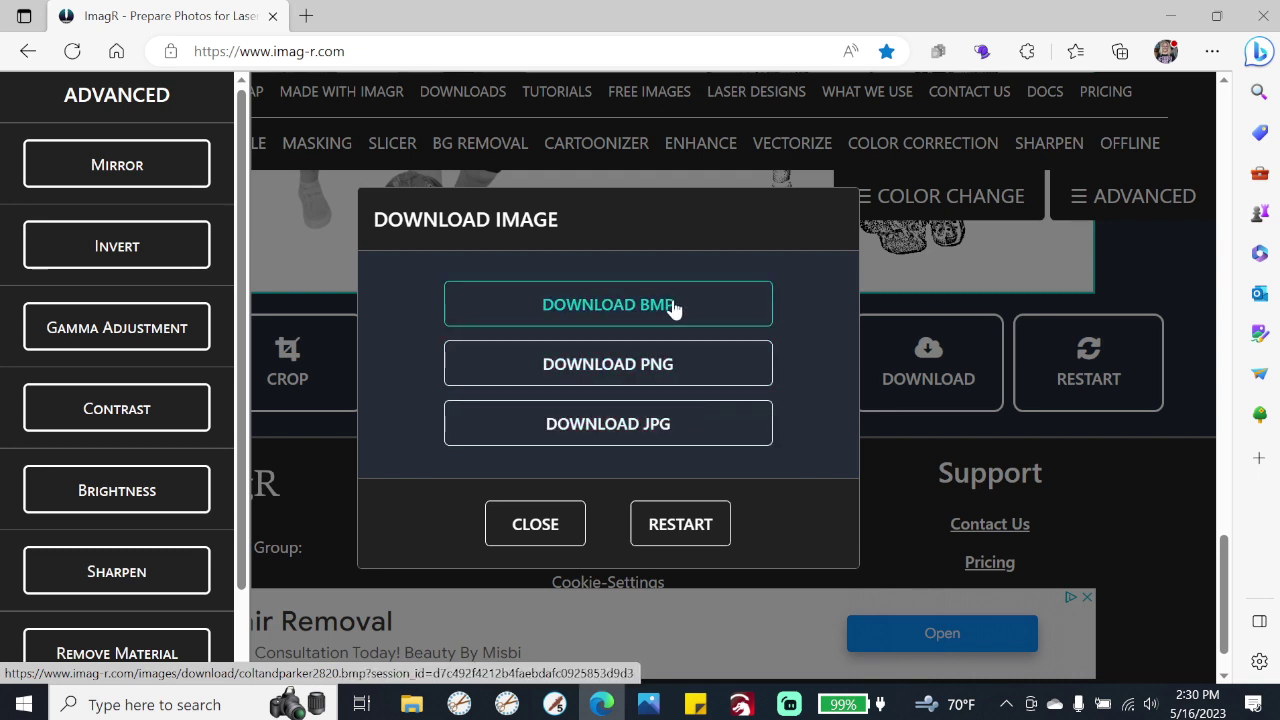
{"action": "left_click", "coordinate": [660, 365]}
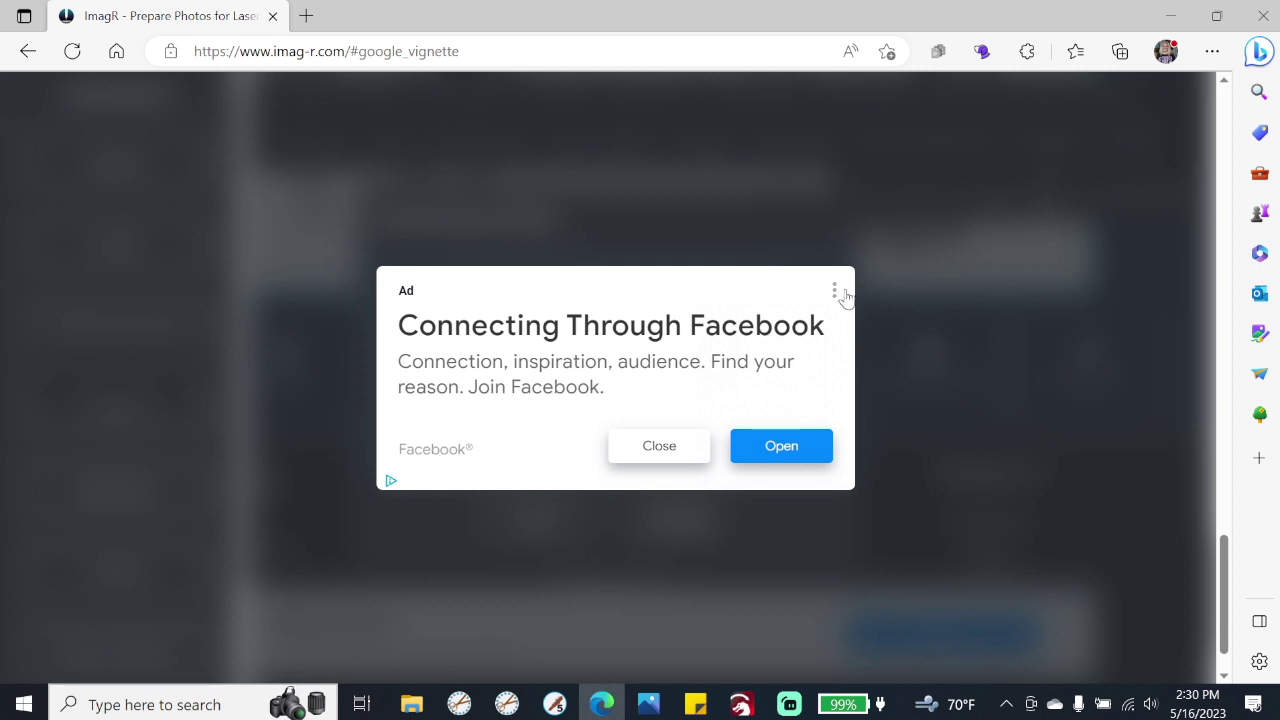
{"action": "left_click", "coordinate": [656, 446]}
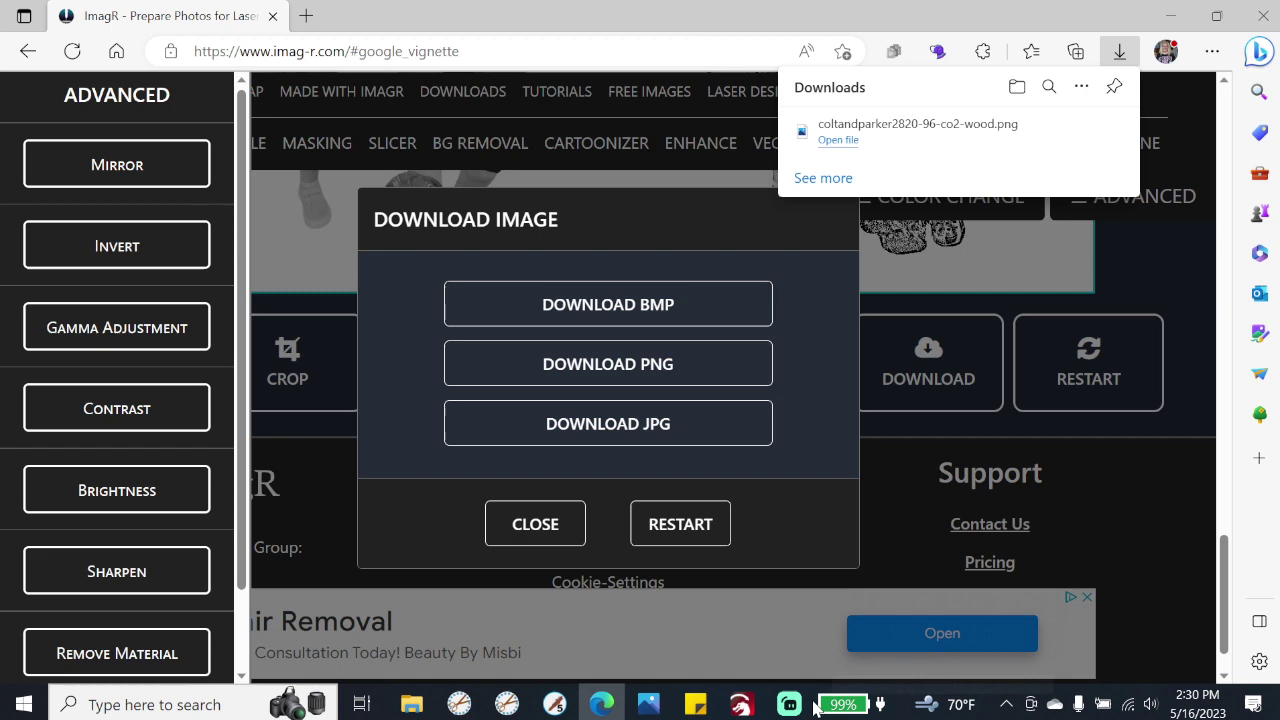
{"action": "left_click", "coordinate": [745, 708]}
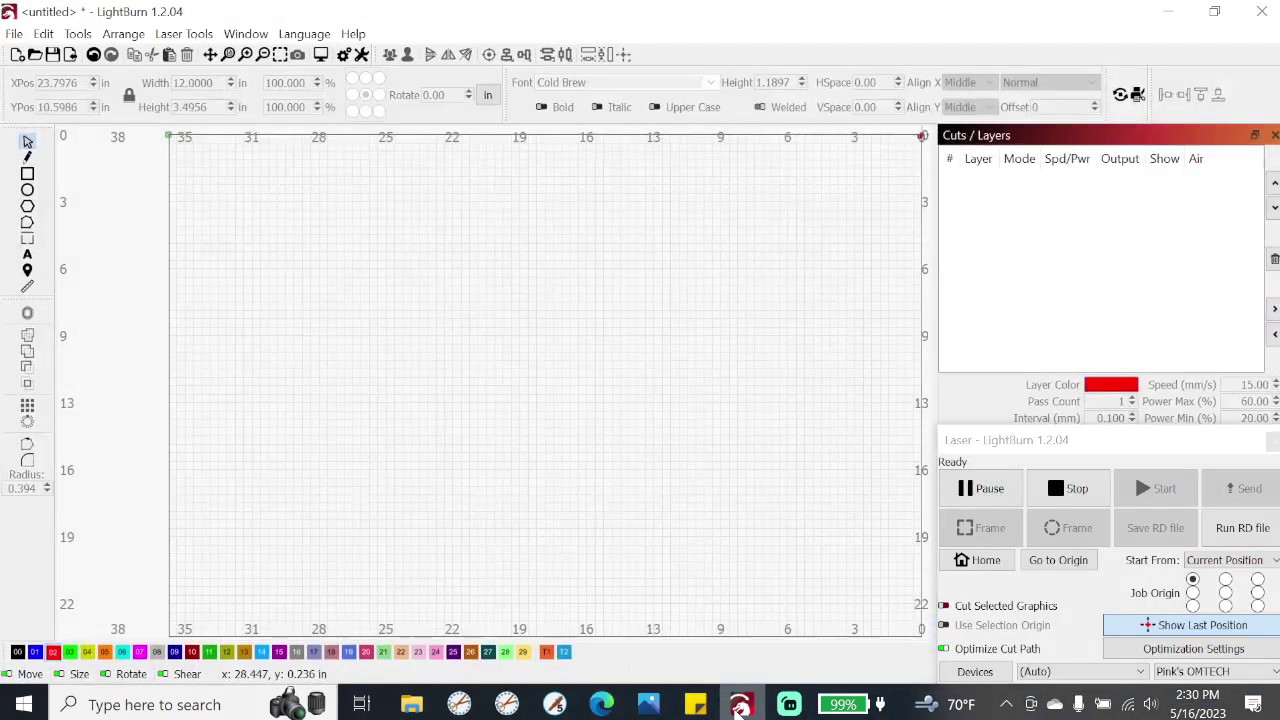
Import coltandparker2820-96-co2-wood from Downloads onto the LightBurn canvas as an Image layer
{"action": "left_click", "coordinate": [71, 56]}
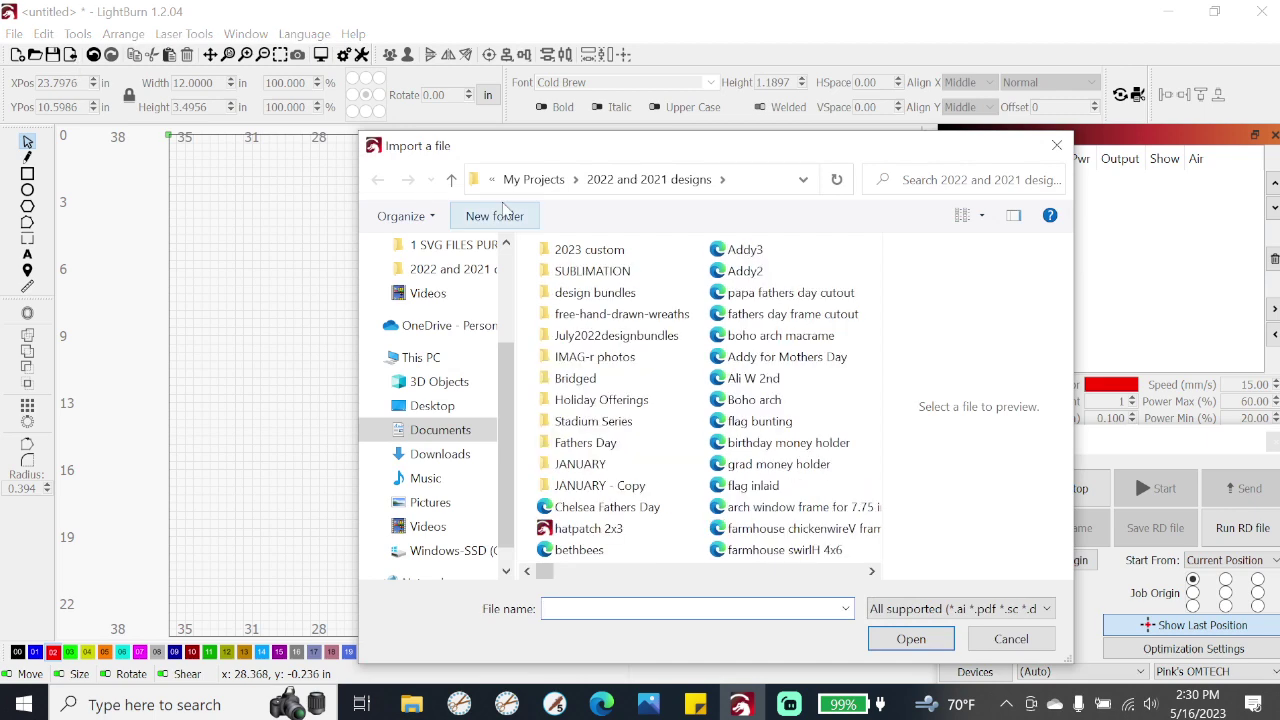
{"action": "left_click", "coordinate": [432, 453]}
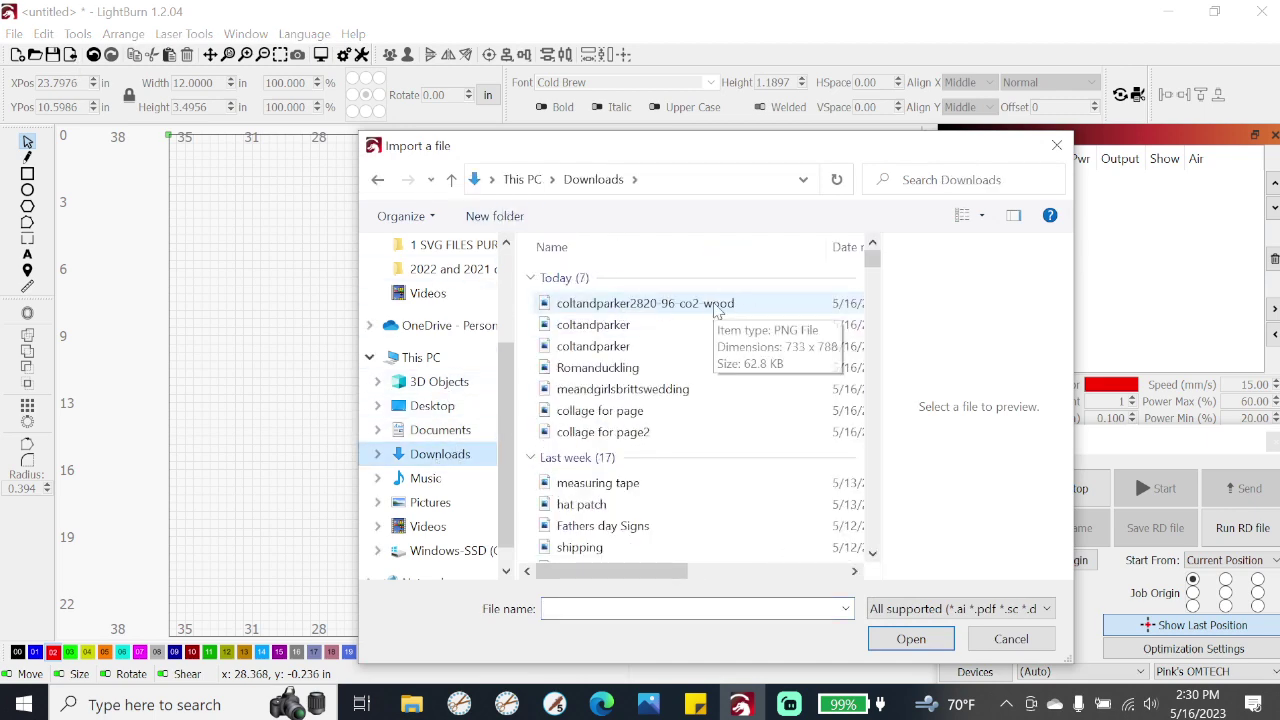
{"action": "left_click", "coordinate": [715, 305]}
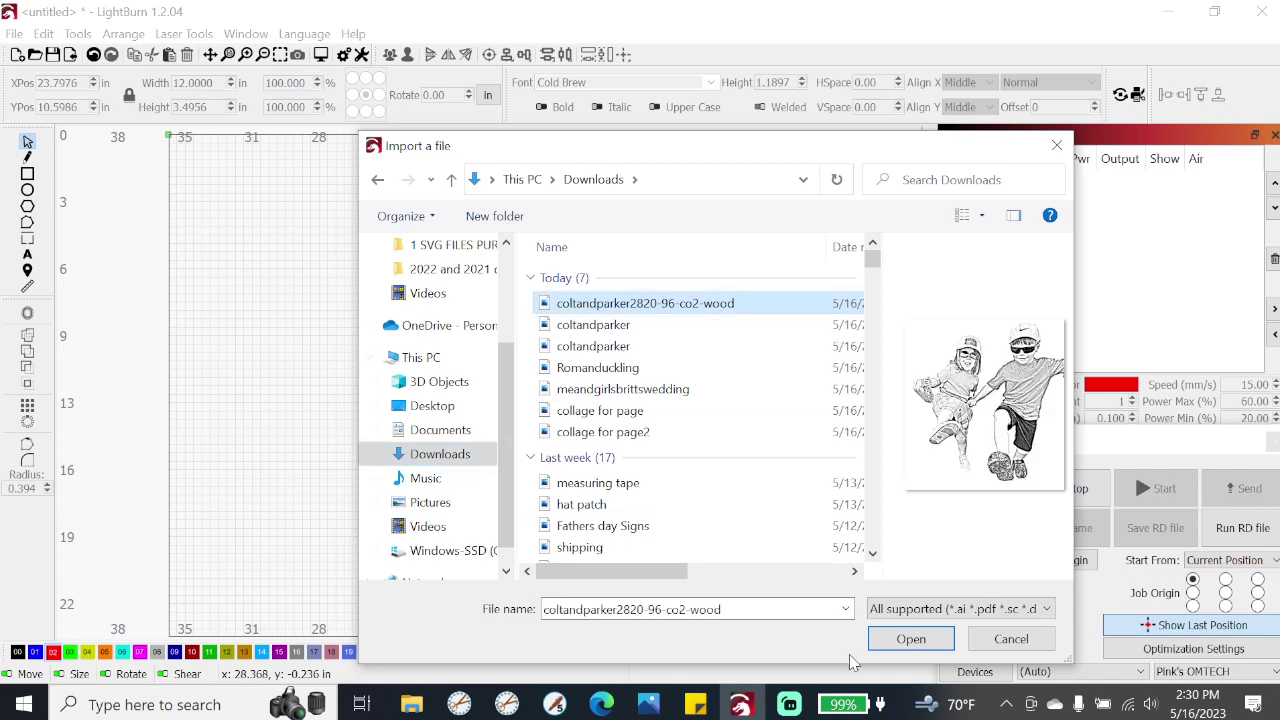
{"action": "left_click", "coordinate": [911, 639]}
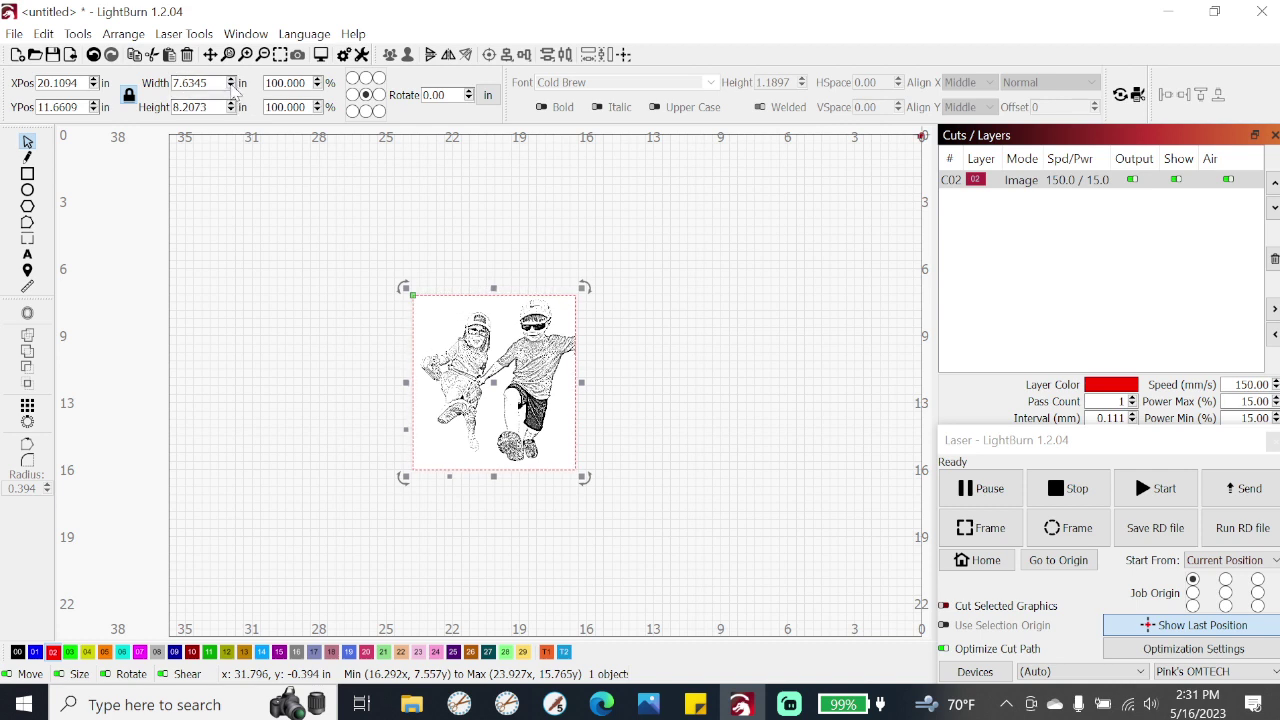
Resize the imported image to 5 in wide, 5.3752 in tall, keeping proportions
{"action": "scroll", "coordinate": [232, 90], "scroll_direction": "down", "scroll_amount": 4}
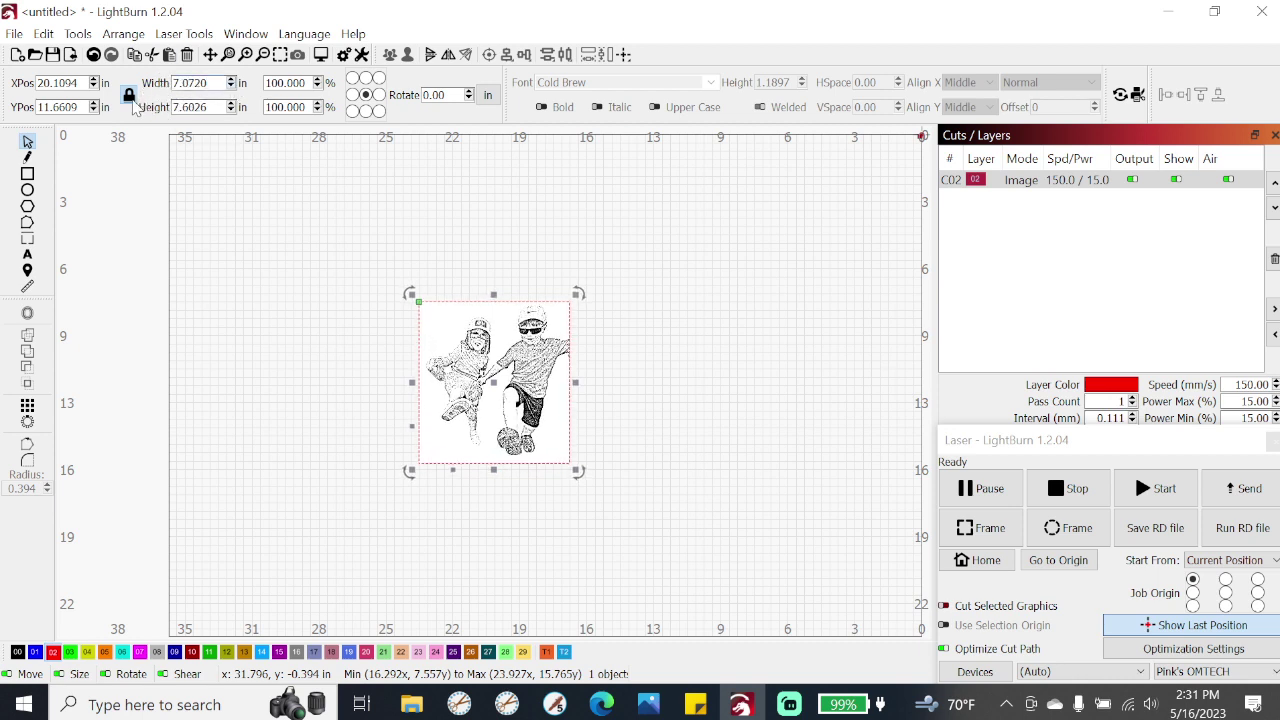
{"action": "left_click", "coordinate": [131, 97]}
{"action": "left_click", "coordinate": [231, 87]}
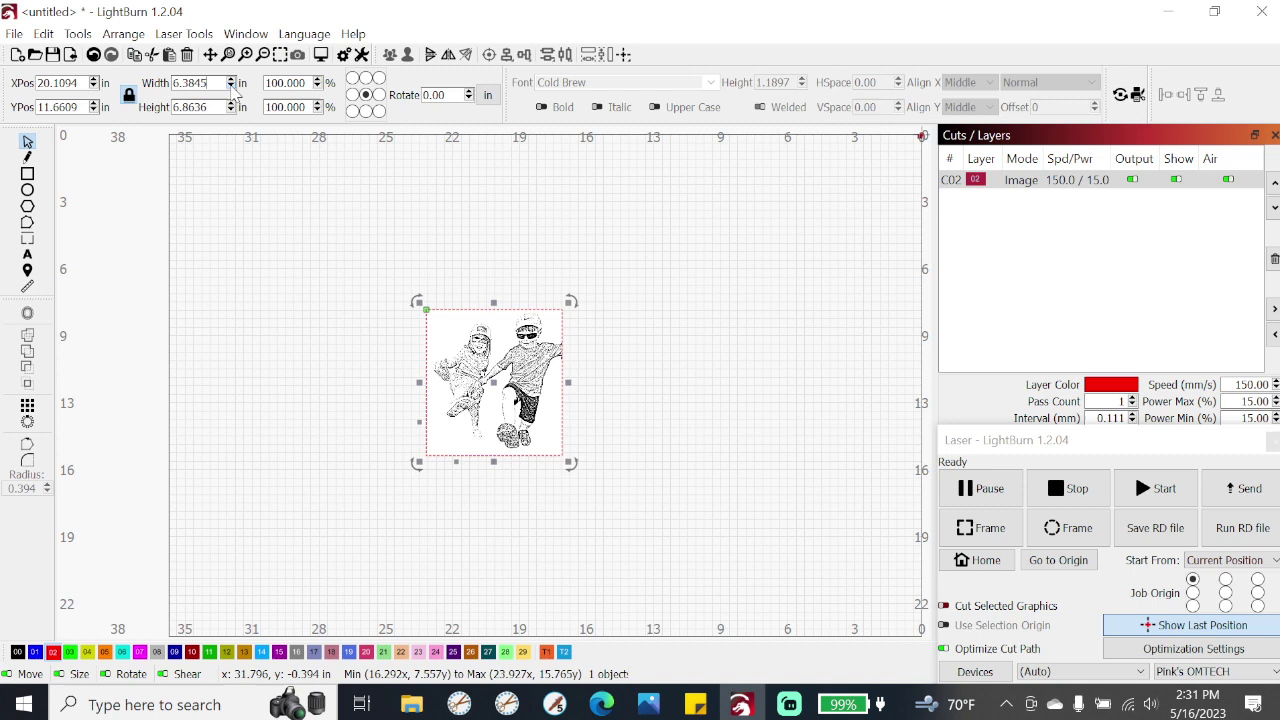
{"action": "left_click", "coordinate": [231, 87]}
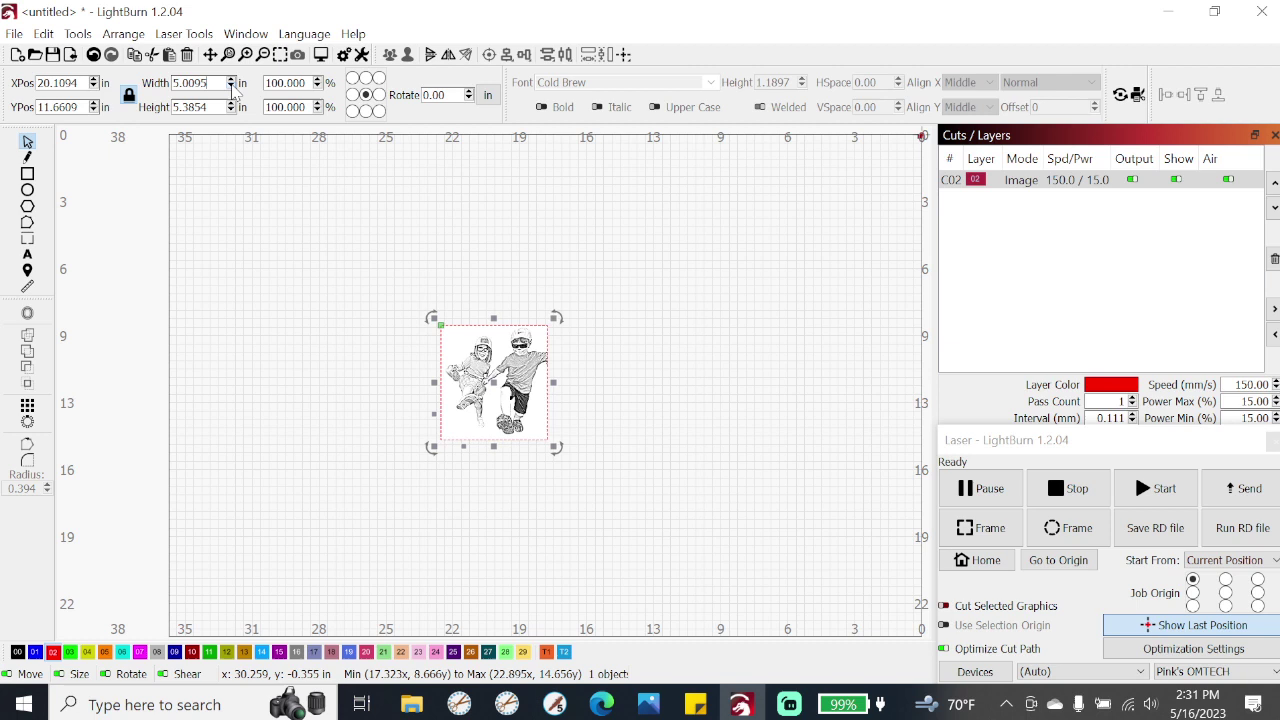
{"action": "left_click", "coordinate": [231, 87]}
{"action": "left_click", "coordinate": [232, 81]}
{"action": "left_click_drag", "start_coordinate": [211, 83], "coordinate": [152, 80]}
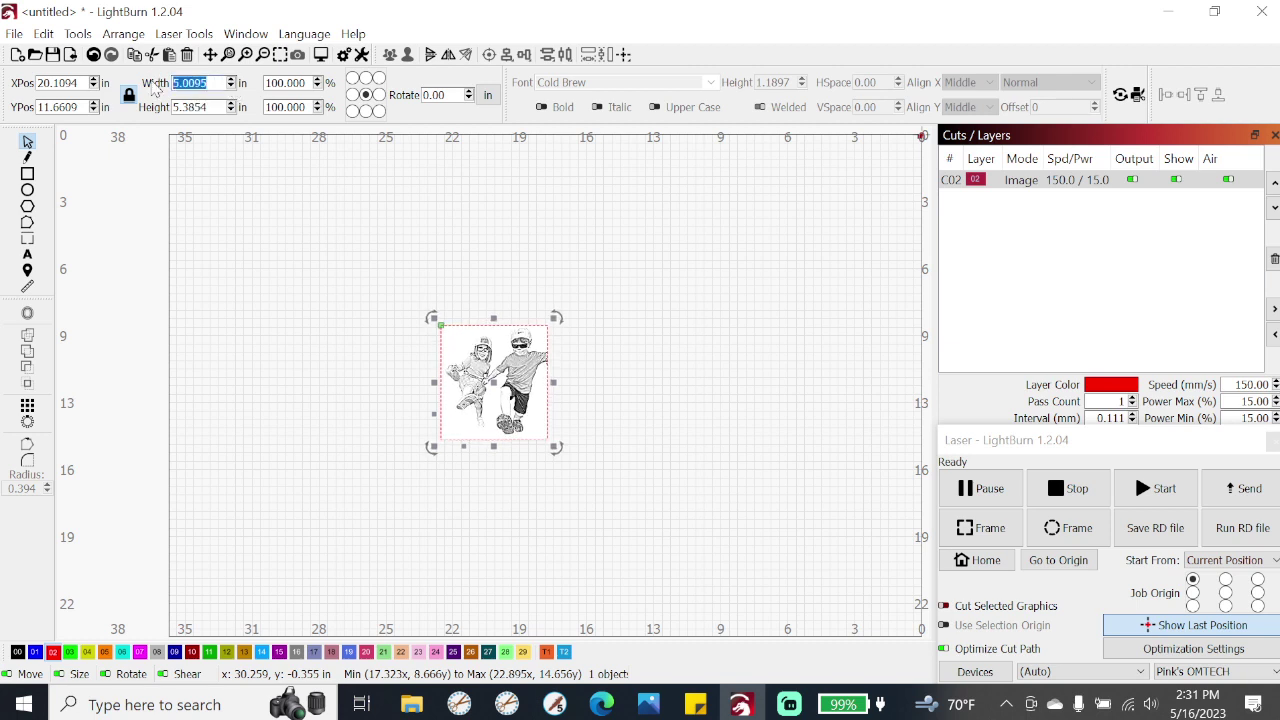
{"action": "type", "text": "5."}
{"action": "key", "text": "Return"}
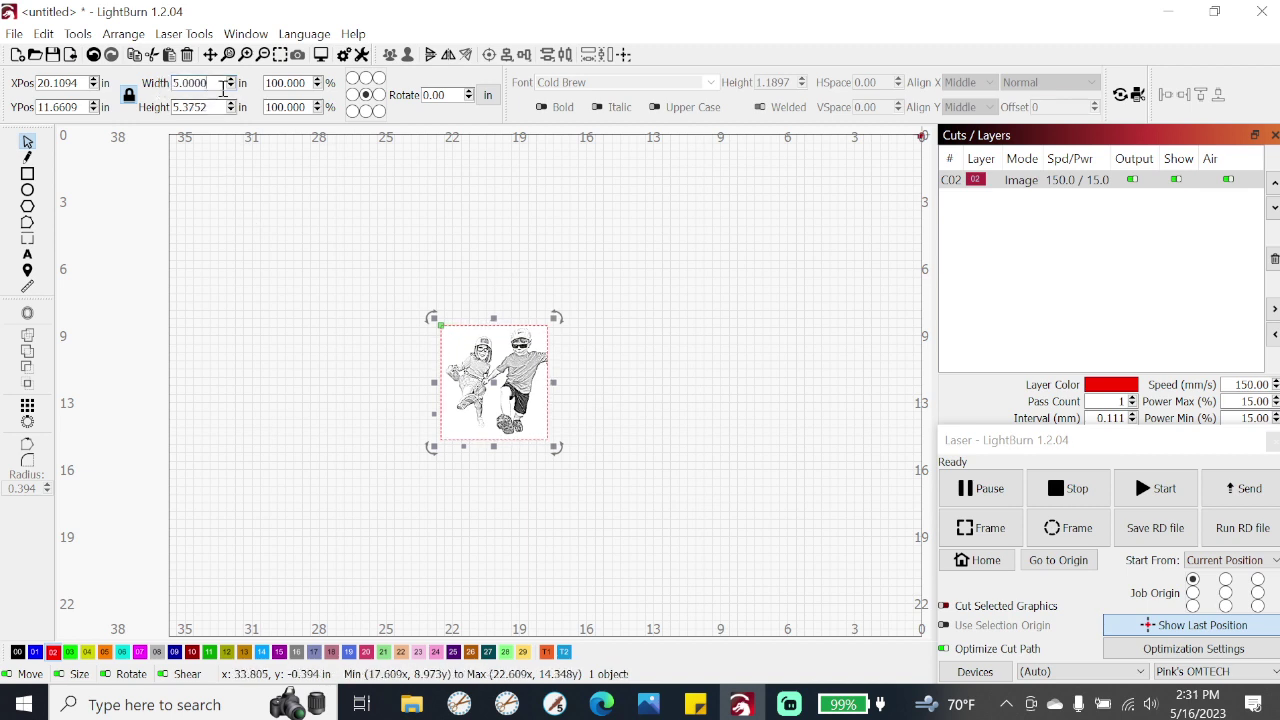
{"action": "left_click", "coordinate": [651, 383]}
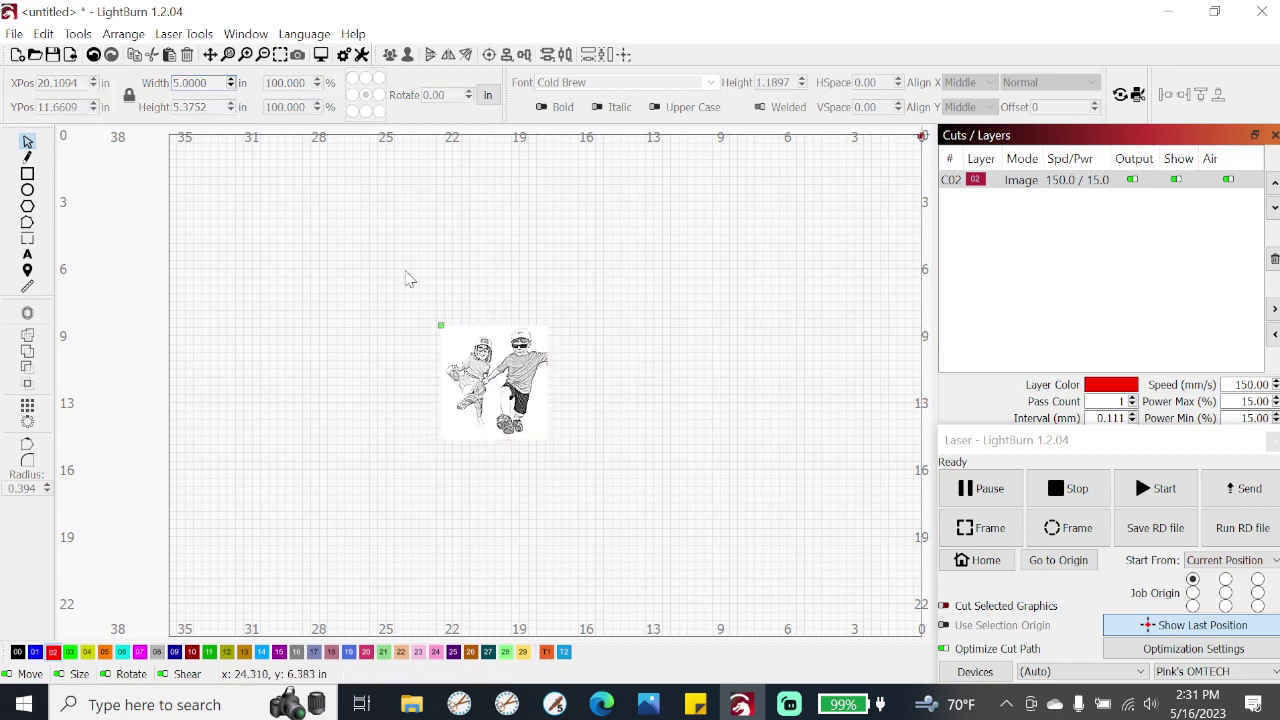
{"action": "left_click_drag", "start_coordinate": [410, 308], "coordinate": [606, 492]}
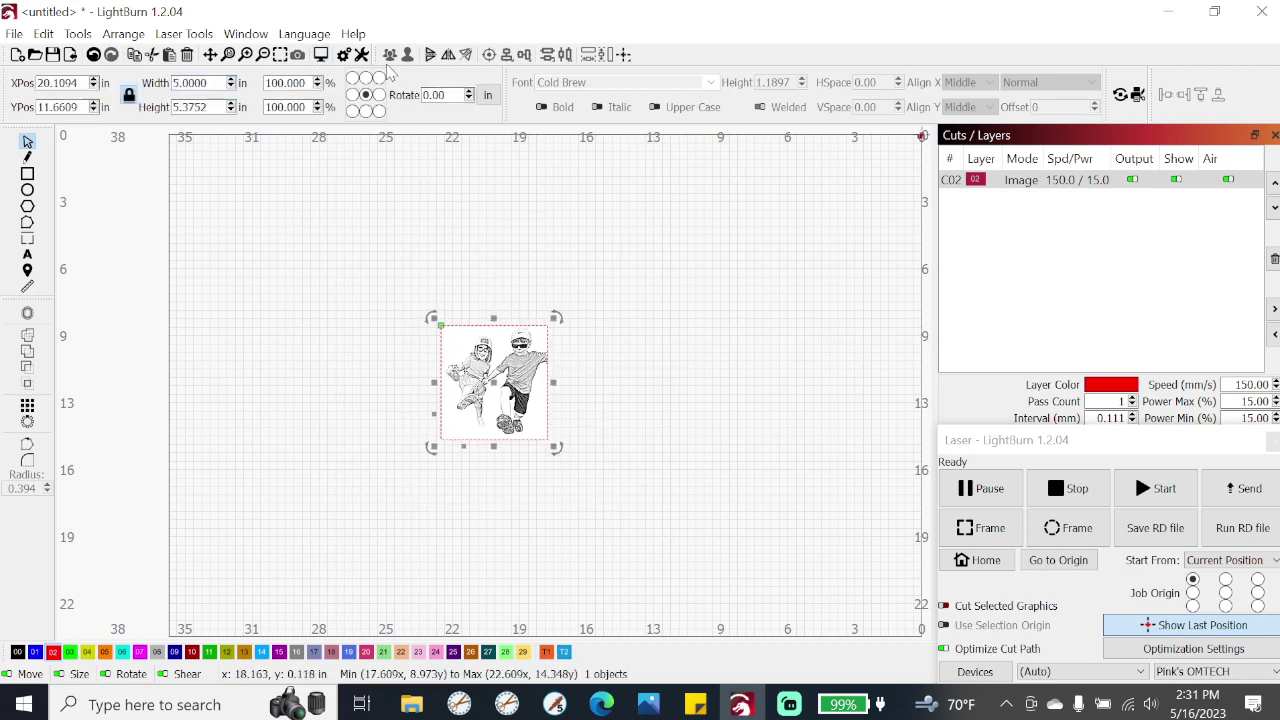
{"action": "left_click", "coordinate": [320, 54]}
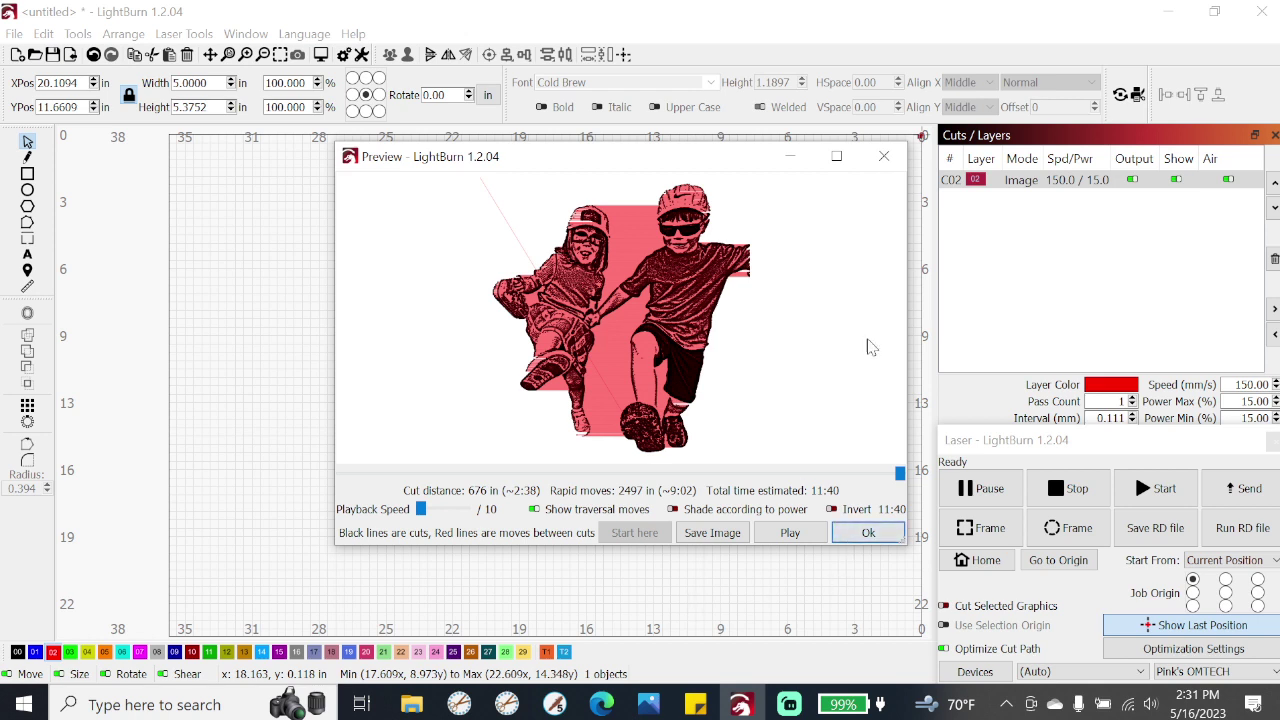
{"action": "left_click", "coordinate": [846, 538]}
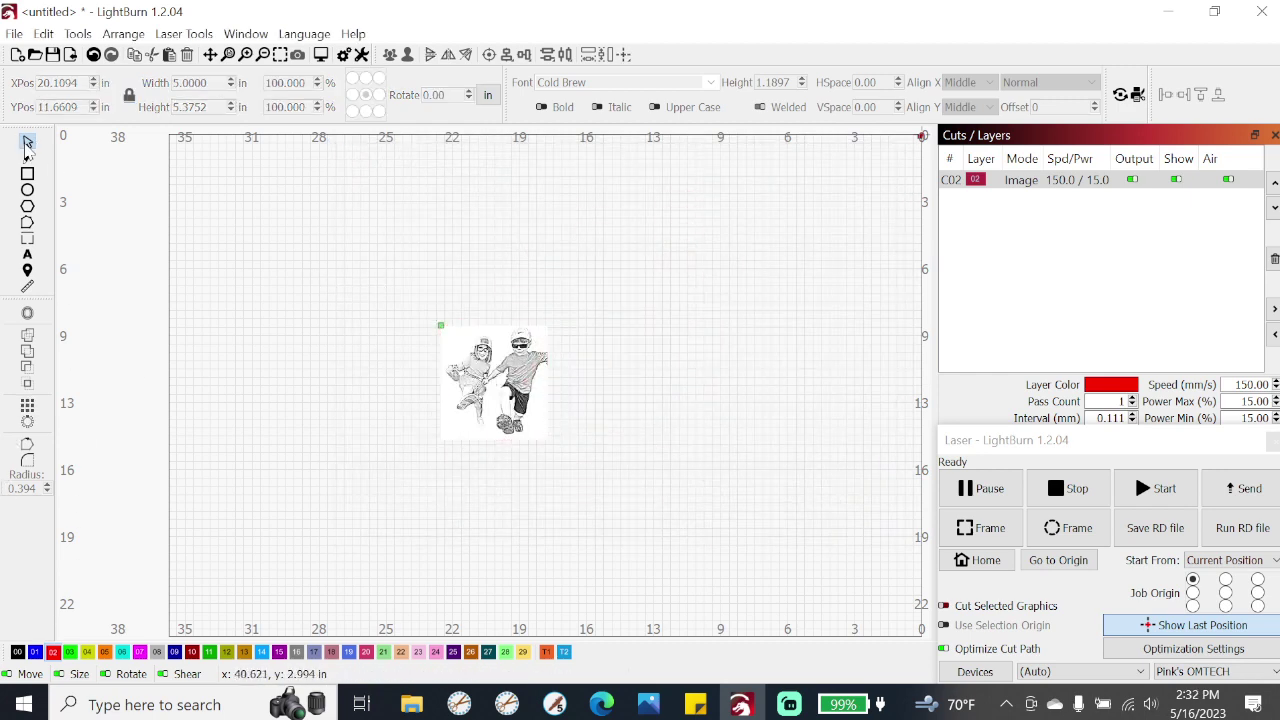
Draw a rectangle and move it over the children's image
{"action": "left_click", "coordinate": [28, 174]}
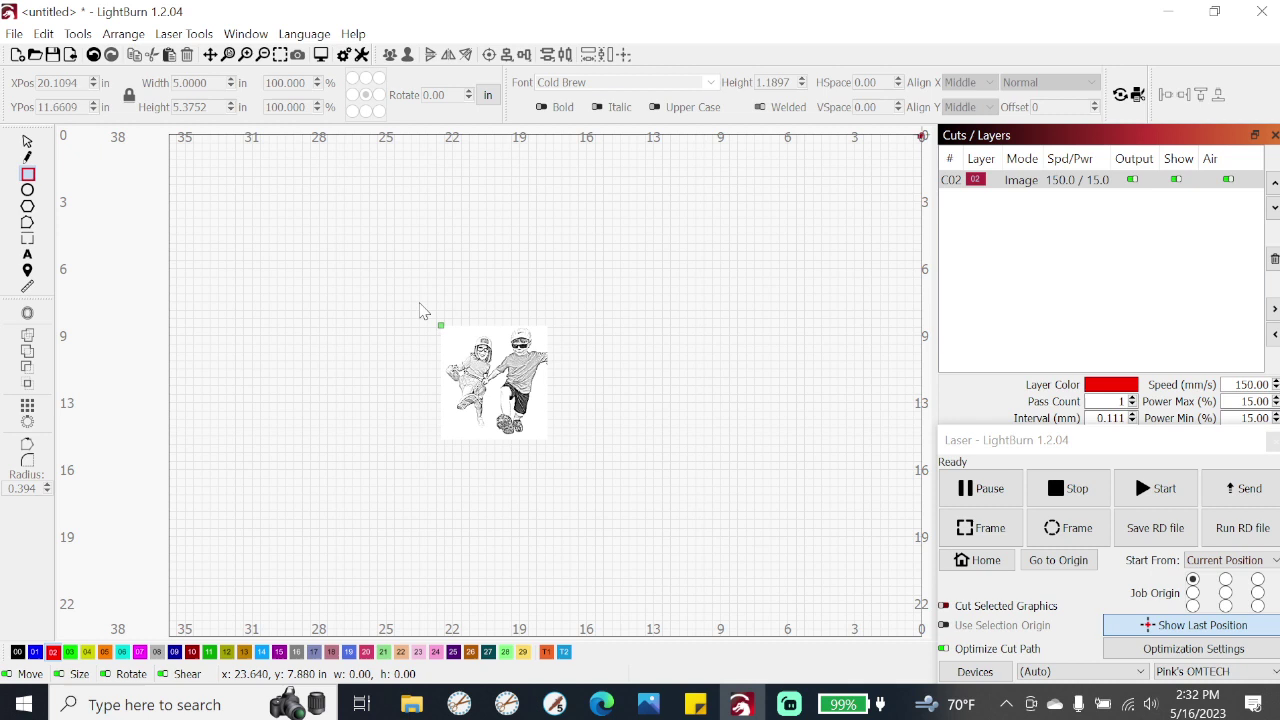
{"action": "left_click_drag", "start_coordinate": [239, 229], "coordinate": [357, 362]}
{"action": "left_click", "coordinate": [27, 141]}
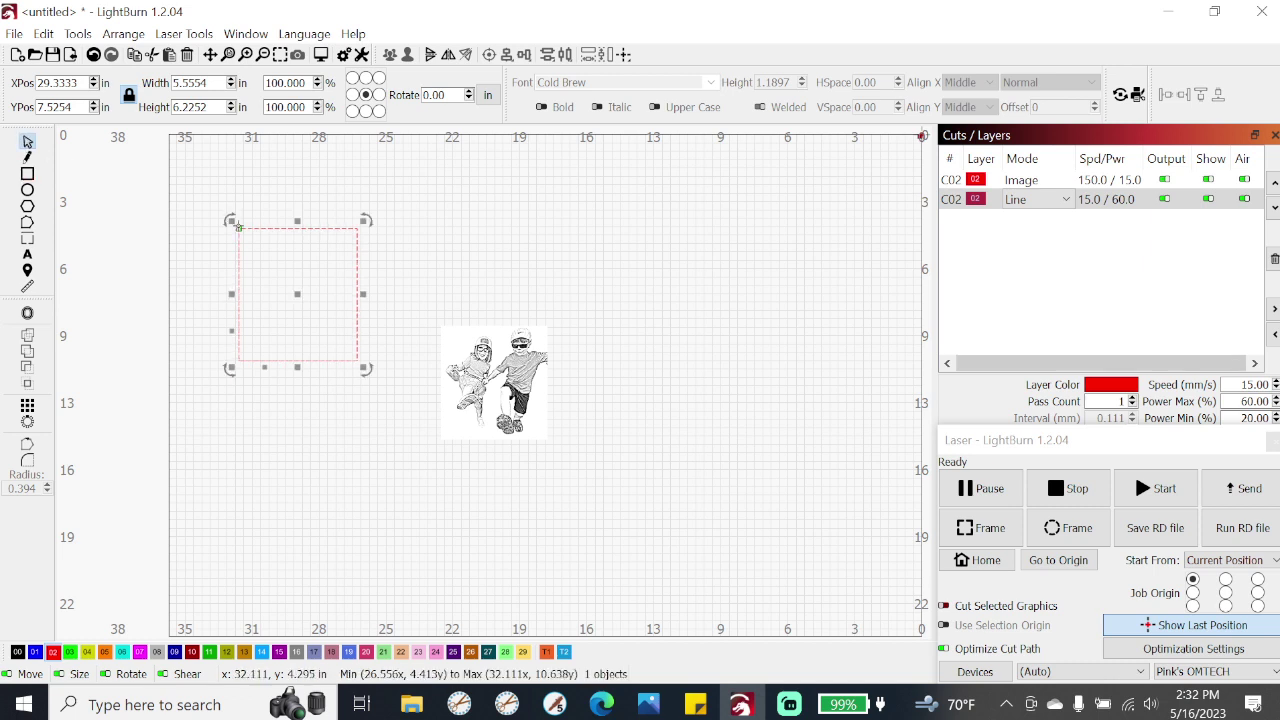
{"action": "mouse_move", "coordinate": [306, 294]}
{"action": "left_mouse_down"}
{"action": "mouse_move", "coordinate": [517, 420]}
{"action": "mouse_move", "coordinate": [499, 386]}
{"action": "left_mouse_up"}
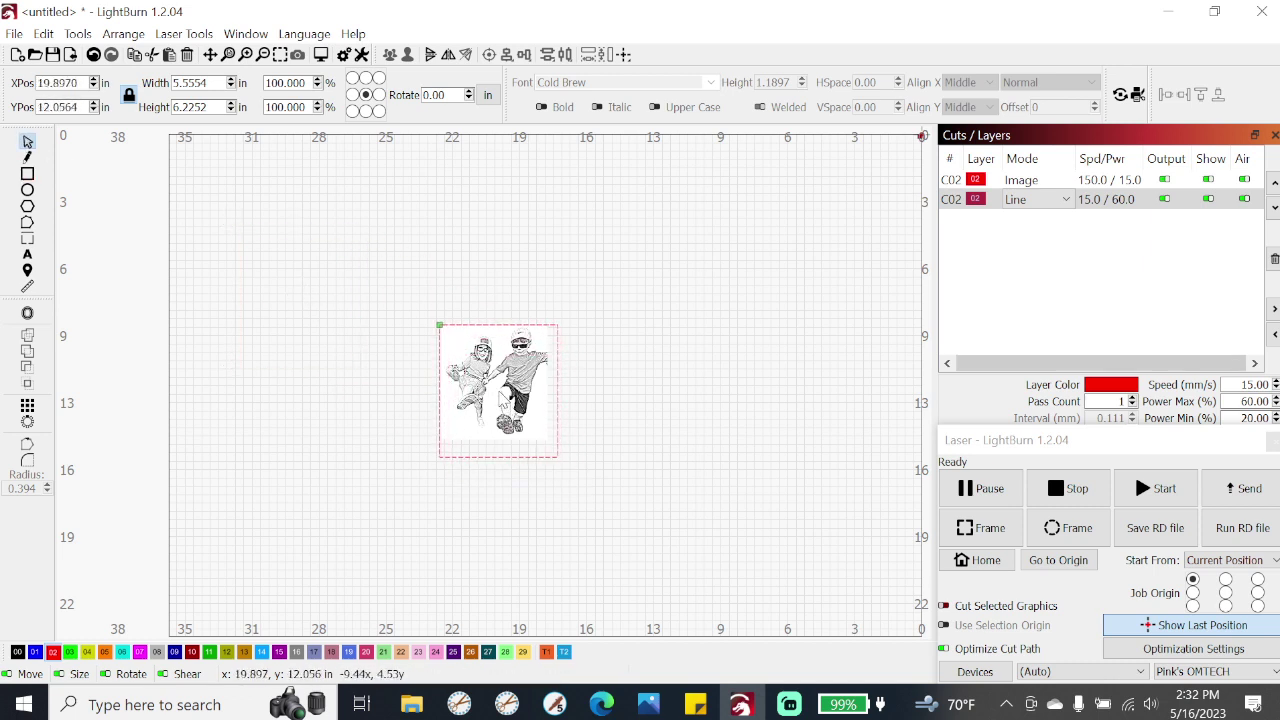
{"action": "left_click", "coordinate": [566, 385]}
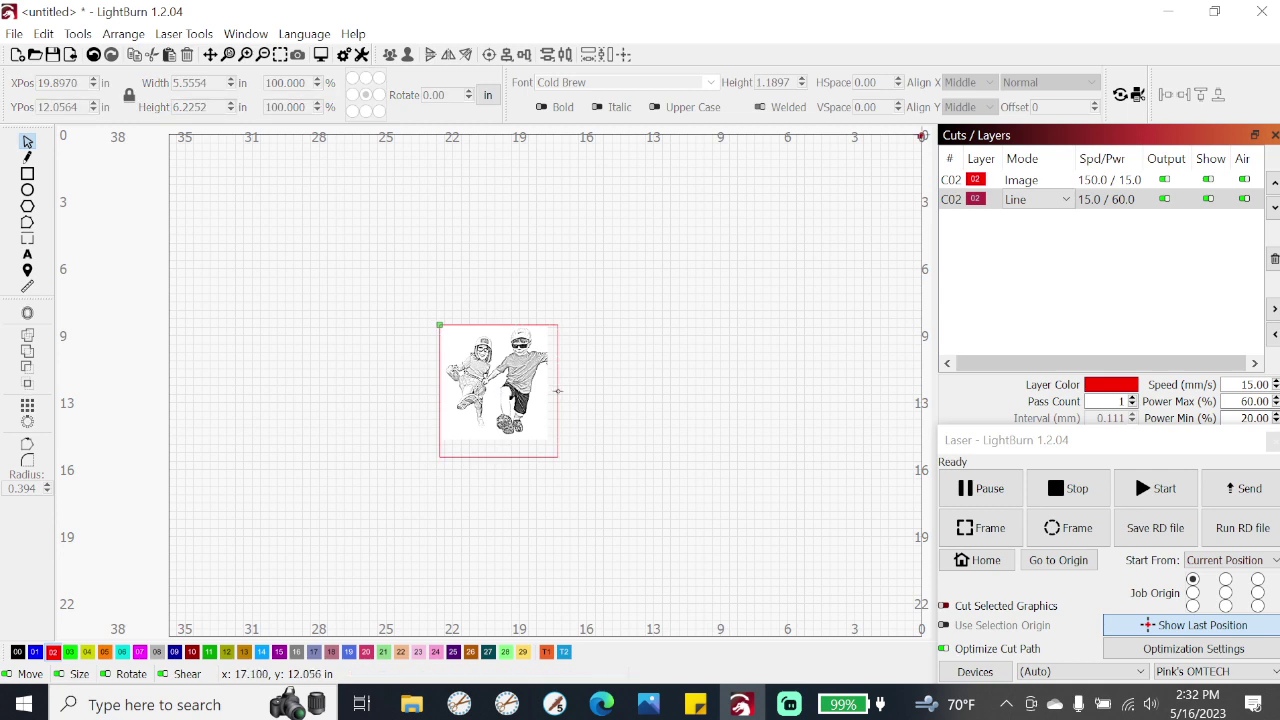
Fit the rectangle's right and bottom edges to the image, about 5.11 × 5.44 in, on its Line layer
{"action": "left_click", "coordinate": [557, 391]}
{"action": "left_click_drag", "start_coordinate": [557, 391], "coordinate": [555, 393]}
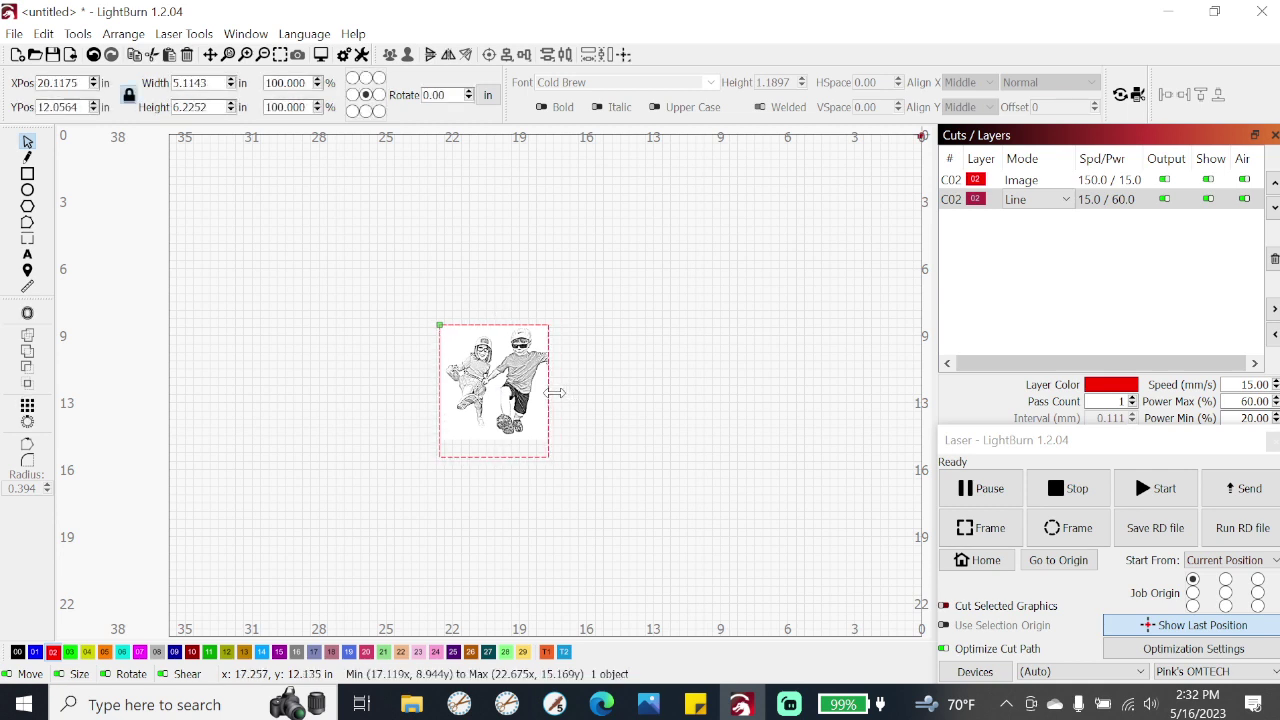
{"action": "left_click_drag", "start_coordinate": [491, 480], "coordinate": [493, 440]}
{"action": "left_click", "coordinate": [590, 426]}
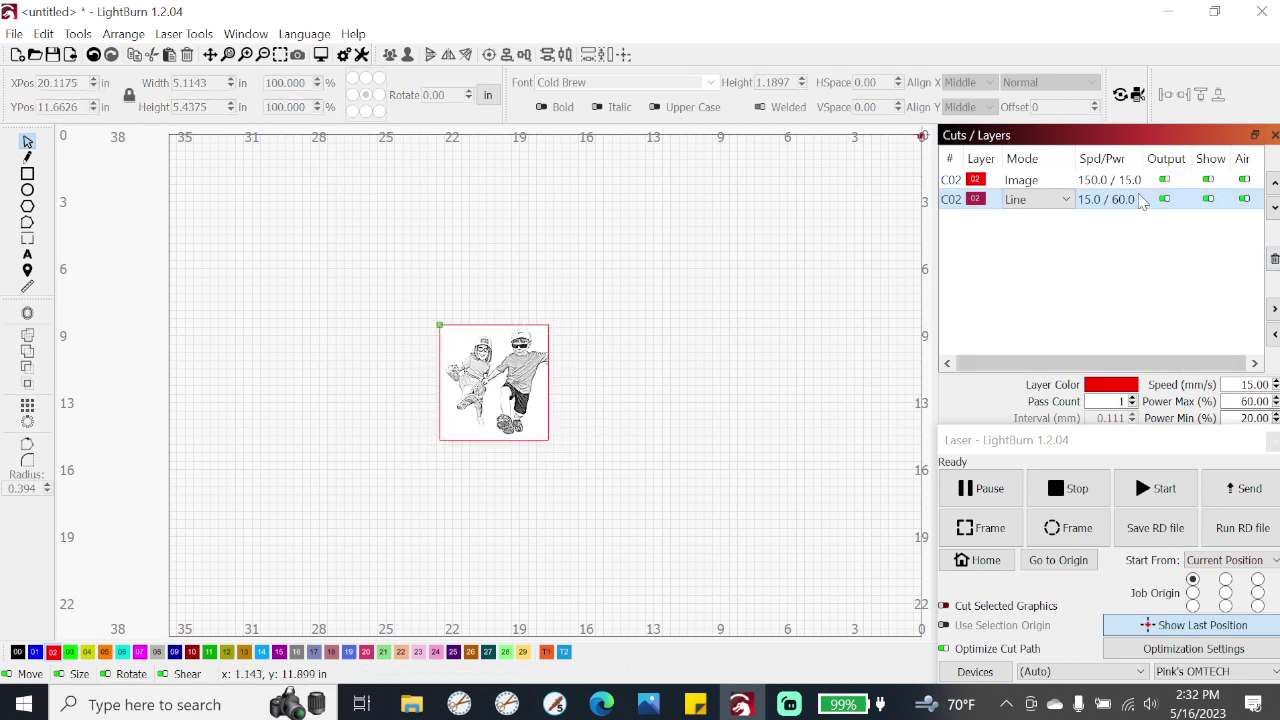
{"action": "left_click", "coordinate": [1108, 200]}
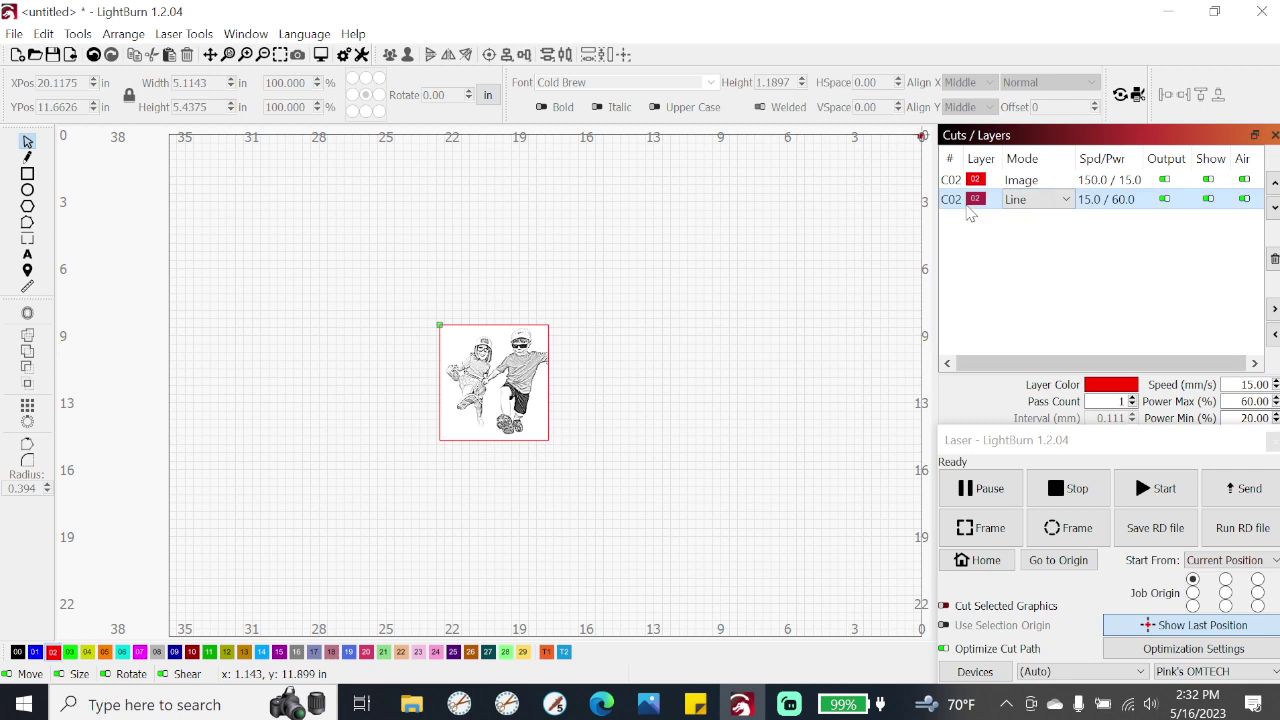